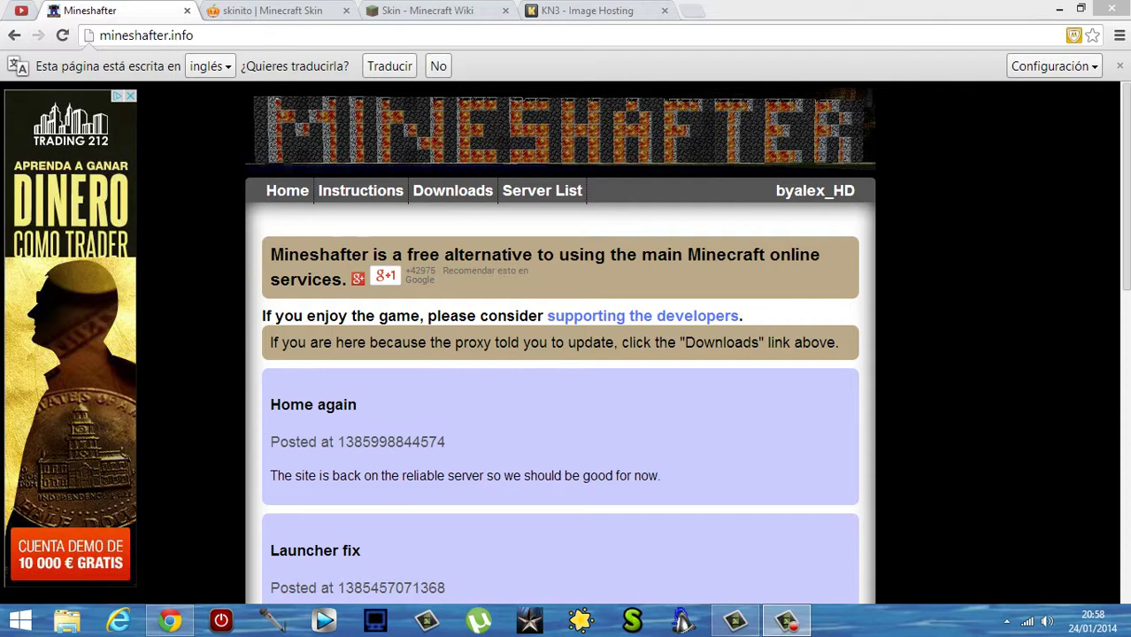
Step: Drop down the Settings/Logout menu under the signed-in username on mineshafter.info
click(146, 35)
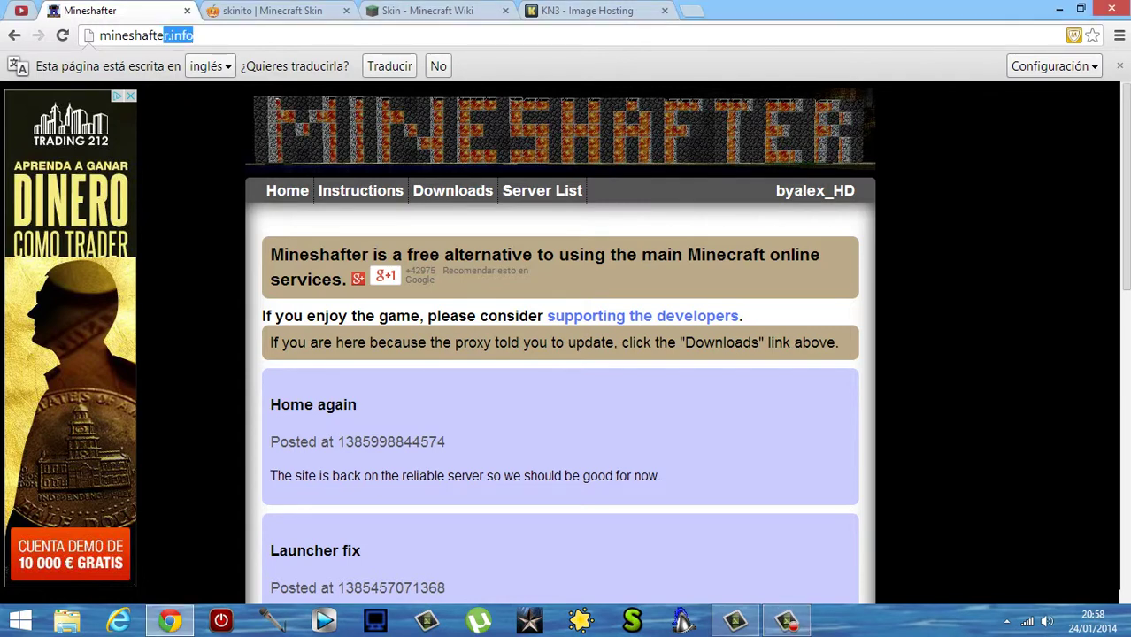
click(194, 35)
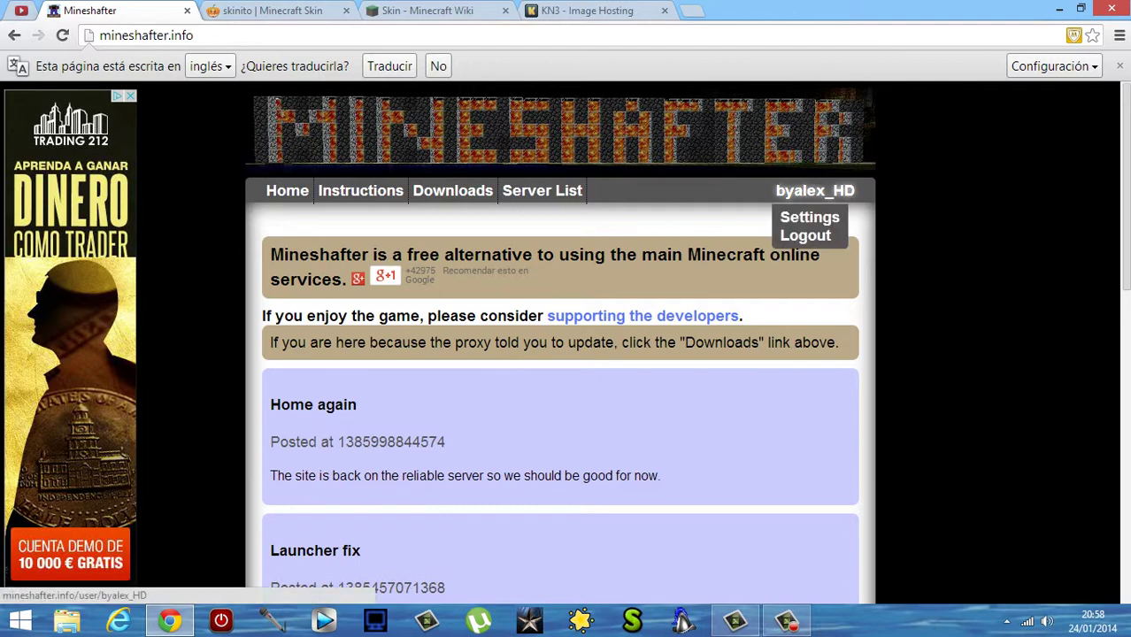
Step: Open the Mineshafter account settings, check the Skin/Cloak Url fields, then go to the skinito Skindex page
click(809, 217)
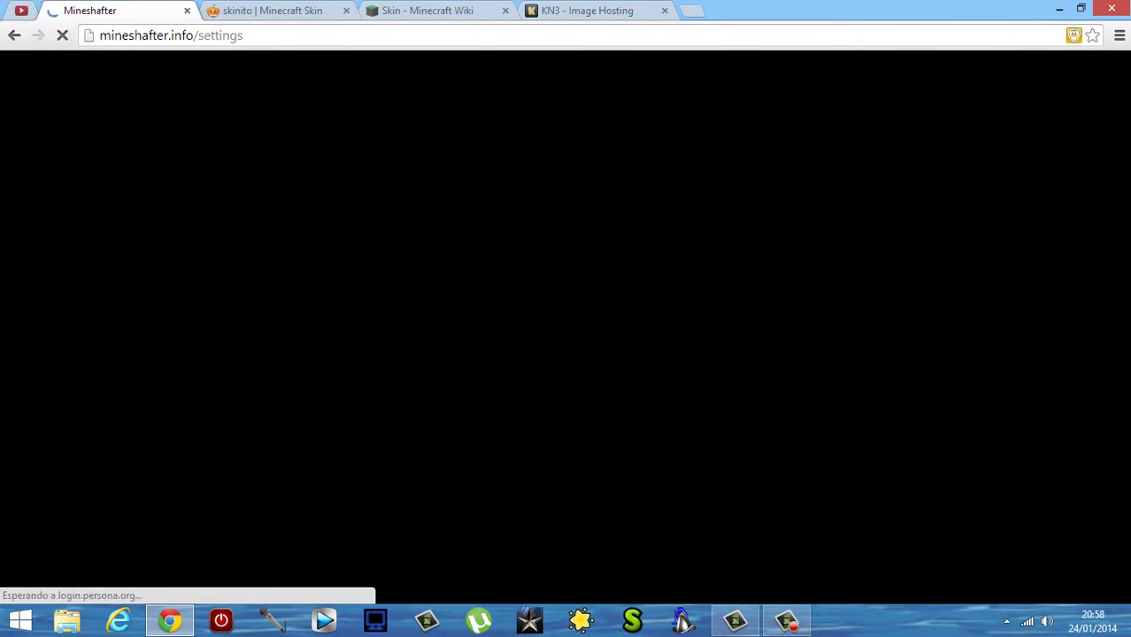
scroll(496, 544, down, 2)
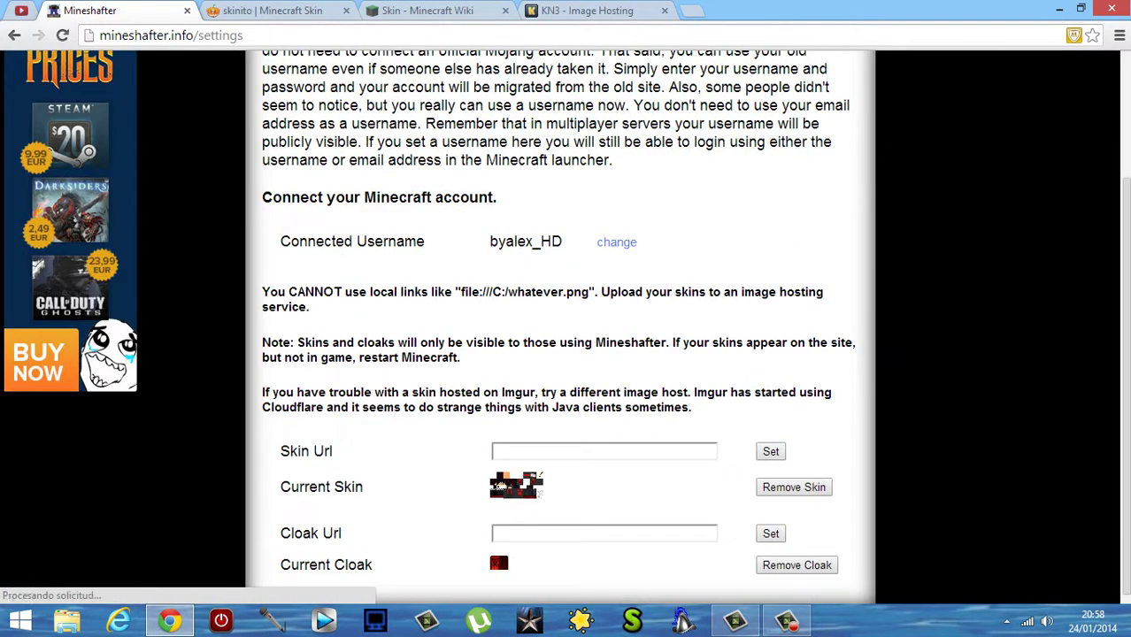
scroll(559, 354, up, 2)
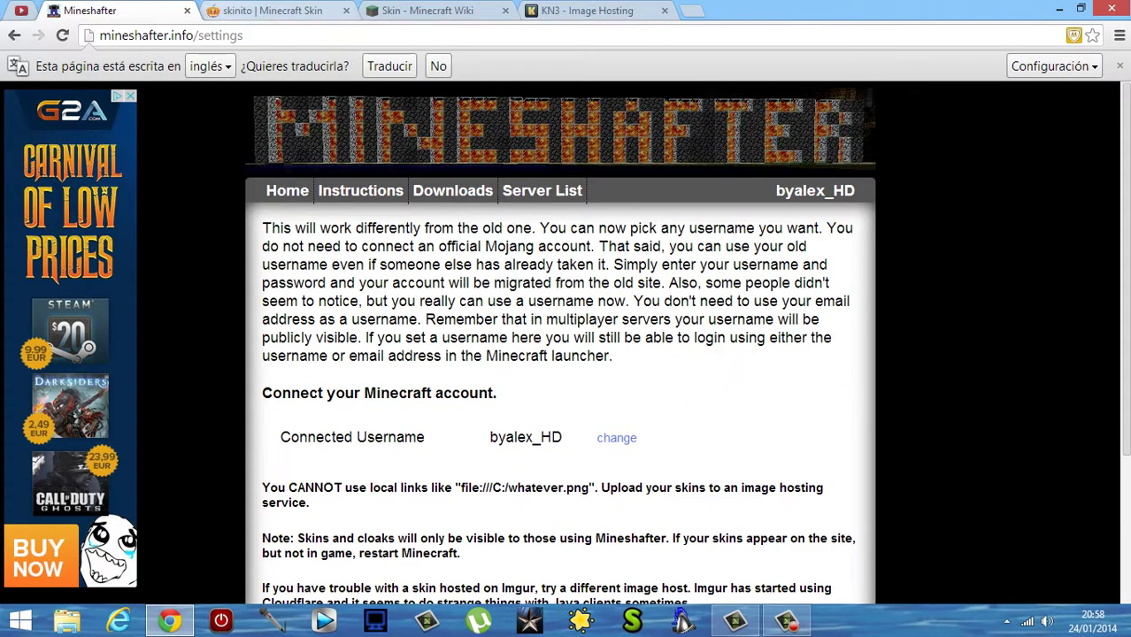
click(265, 11)
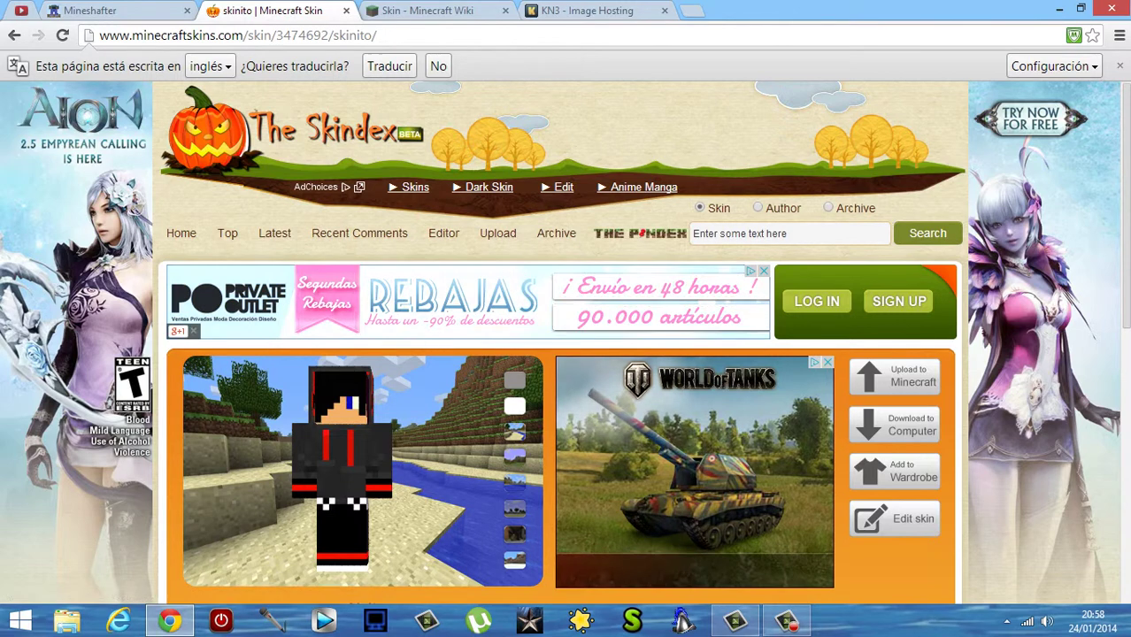
Step: Select and copy the skinito skin's Image Link from The Skindex embed codes
scroll(566, 398, down, 2)
scroll(567, 398, up, 1)
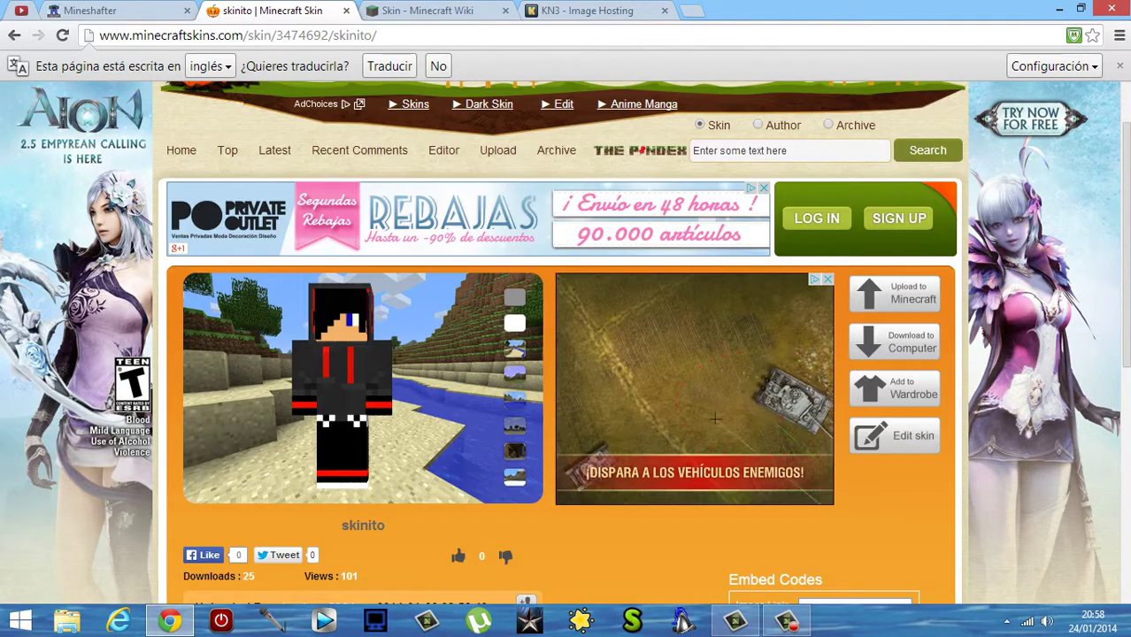
scroll(566, 354, down, 2)
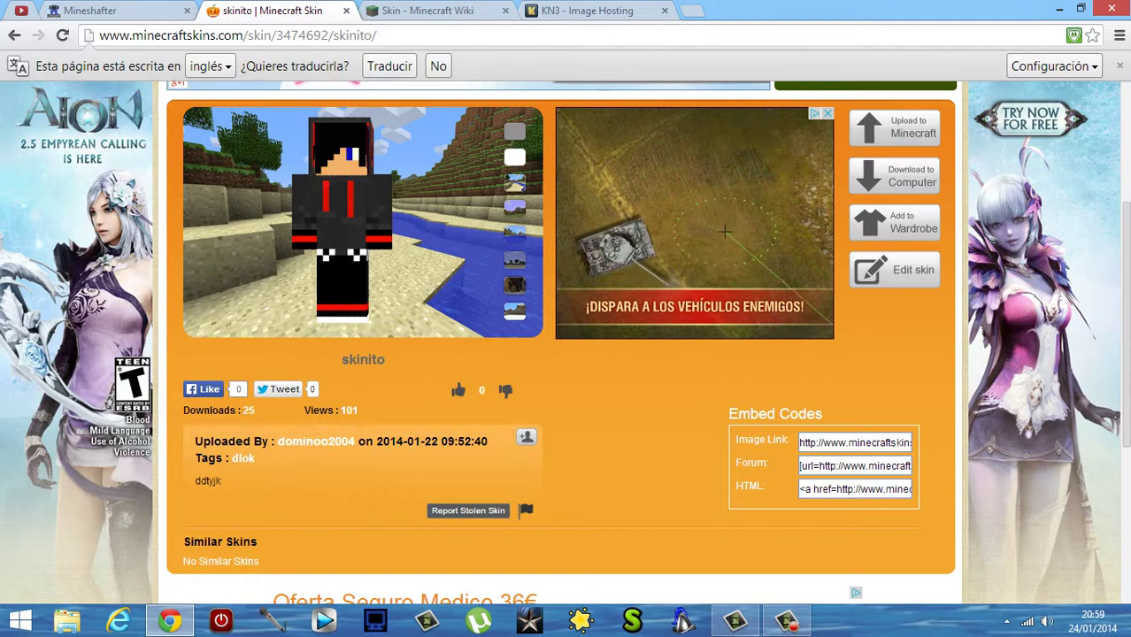
click(854, 442)
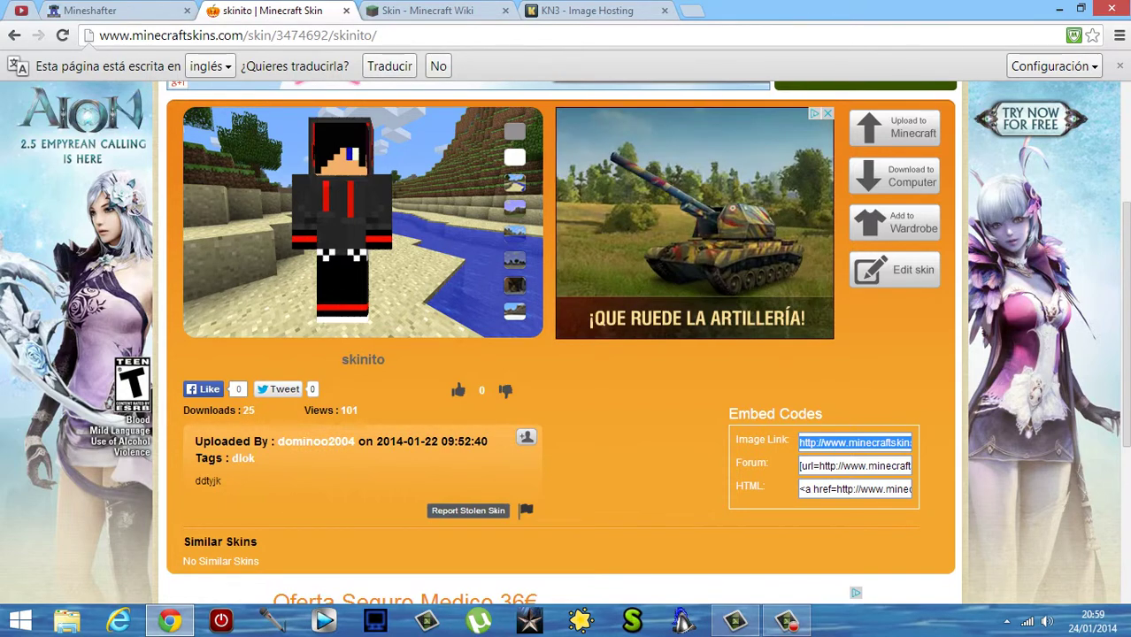
Step: Remove the current skin and cloak on the Mineshafter settings page
key(ctrl+Page_Up)
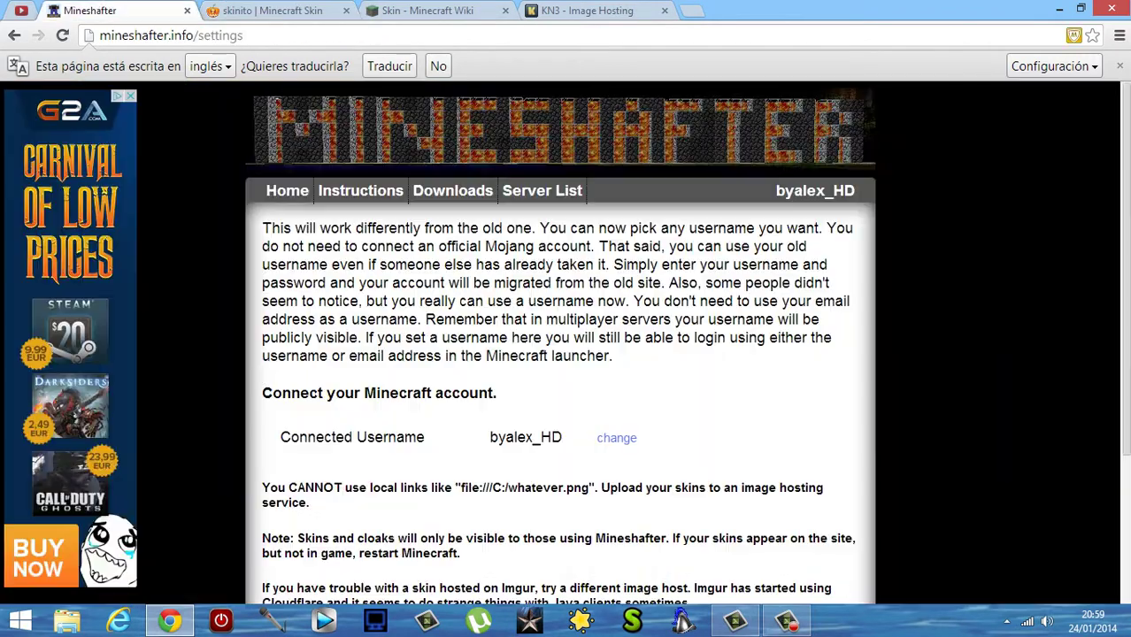
scroll(566, 354, down, 2)
click(794, 476)
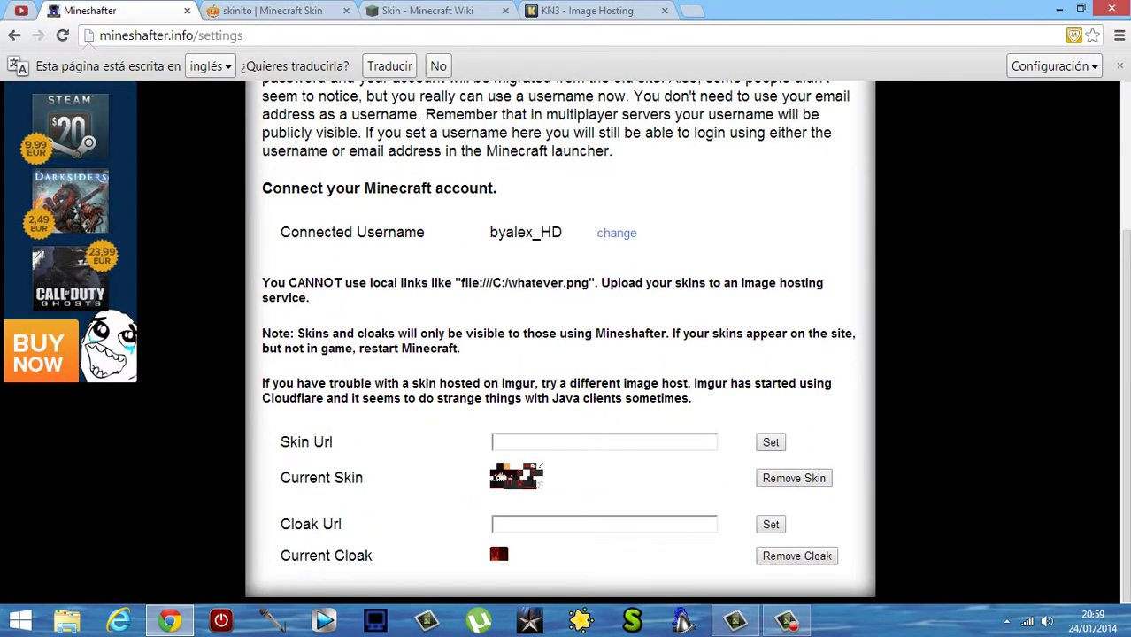
click(797, 566)
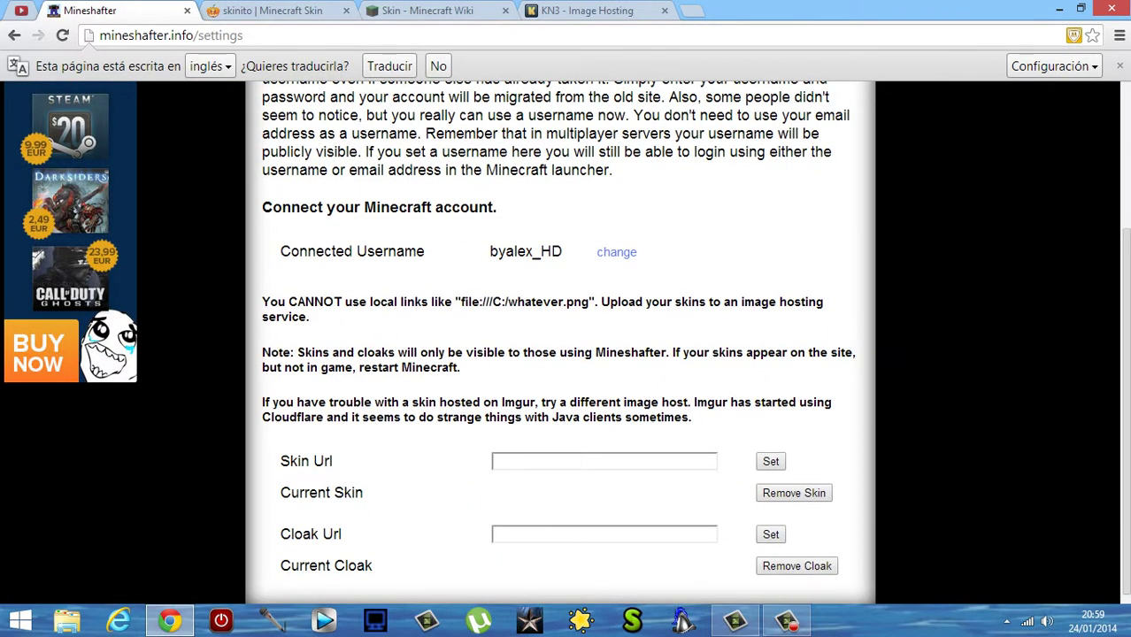
Step: Save the copied skinito image link as the new Skin Url
click(604, 461)
key(ctrl+v)
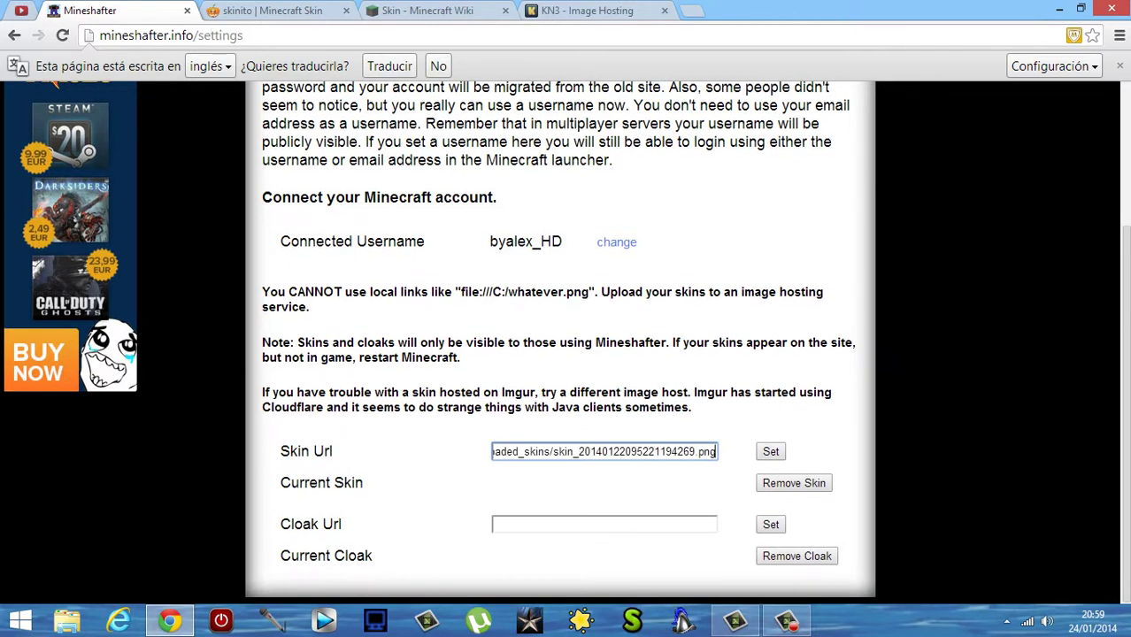
key(Return)
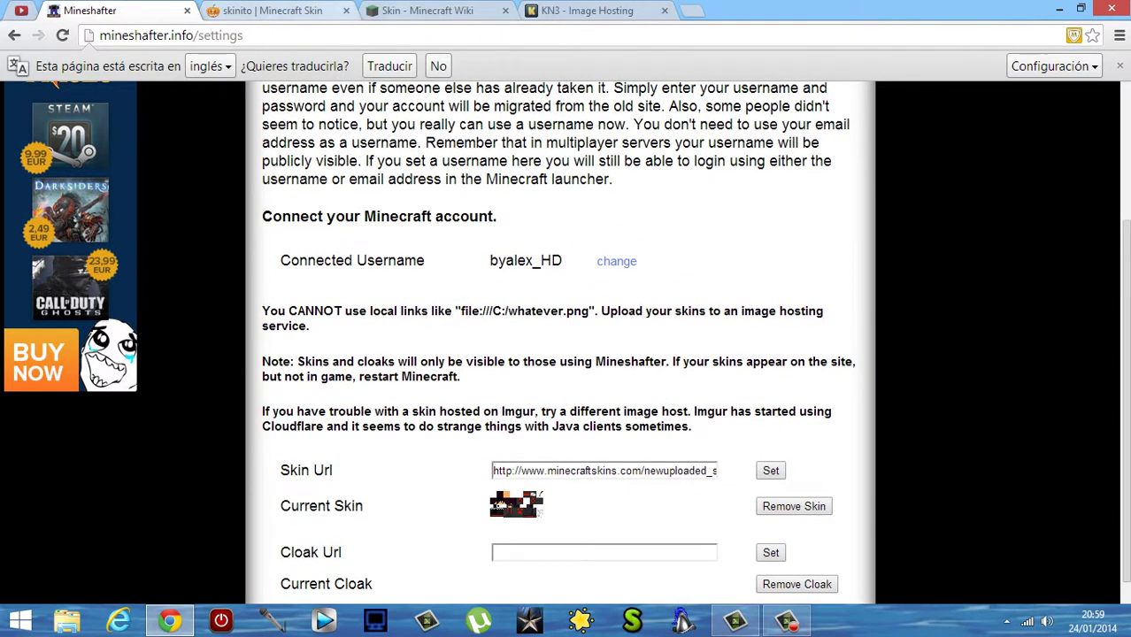
scroll(560, 354, down, 1)
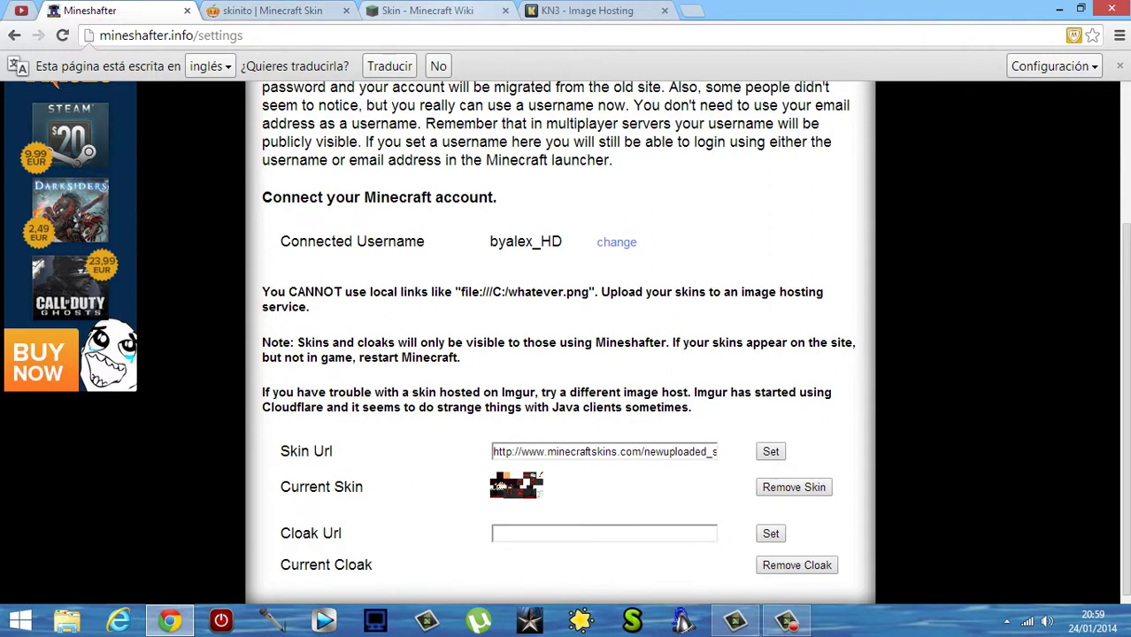
key(ctrl+3)
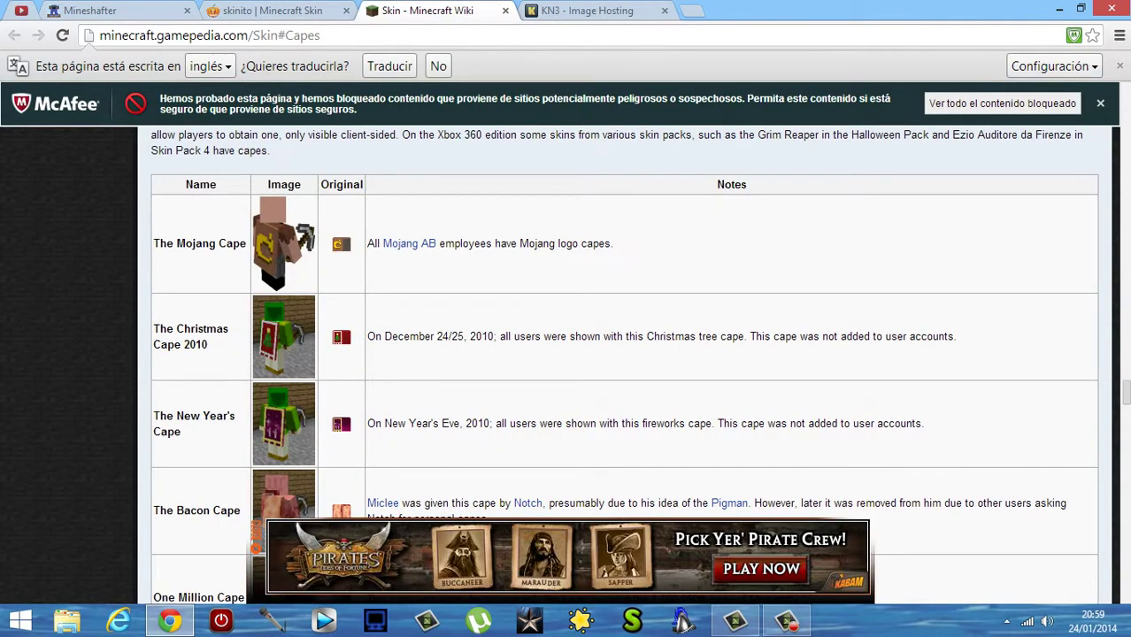
Step: Find the MINECON 2012 Attendees Cape in the wiki Capes table and open its Minecon_Cape2012.png file page
scroll(338, 533, down, 1)
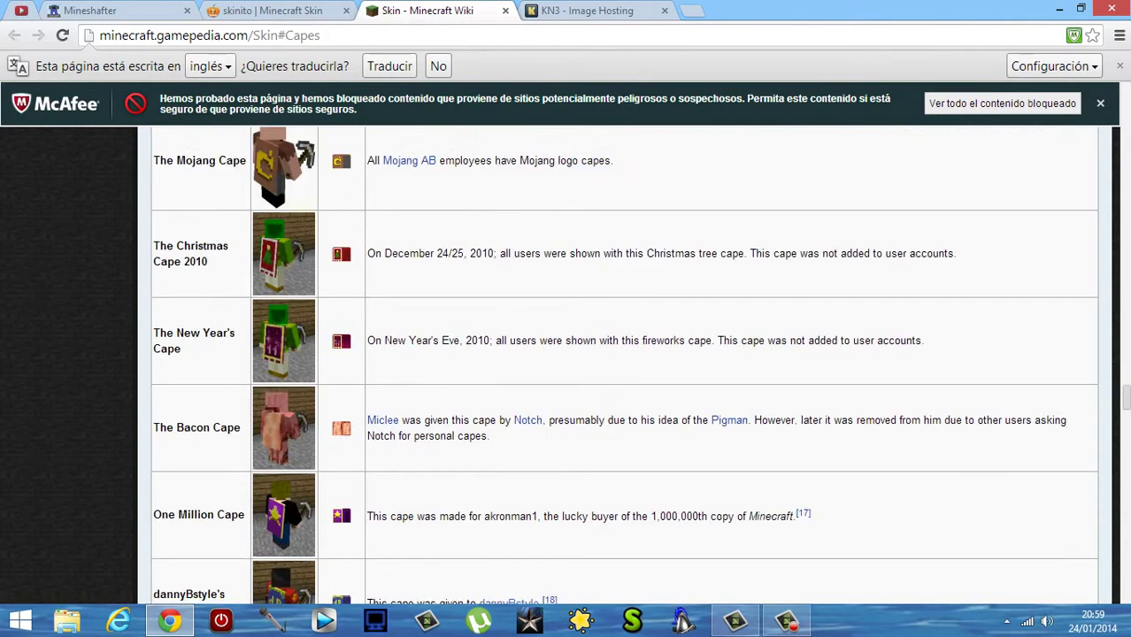
scroll(338, 532, down, 2)
scroll(338, 532, down, 1)
scroll(338, 532, down, 1)
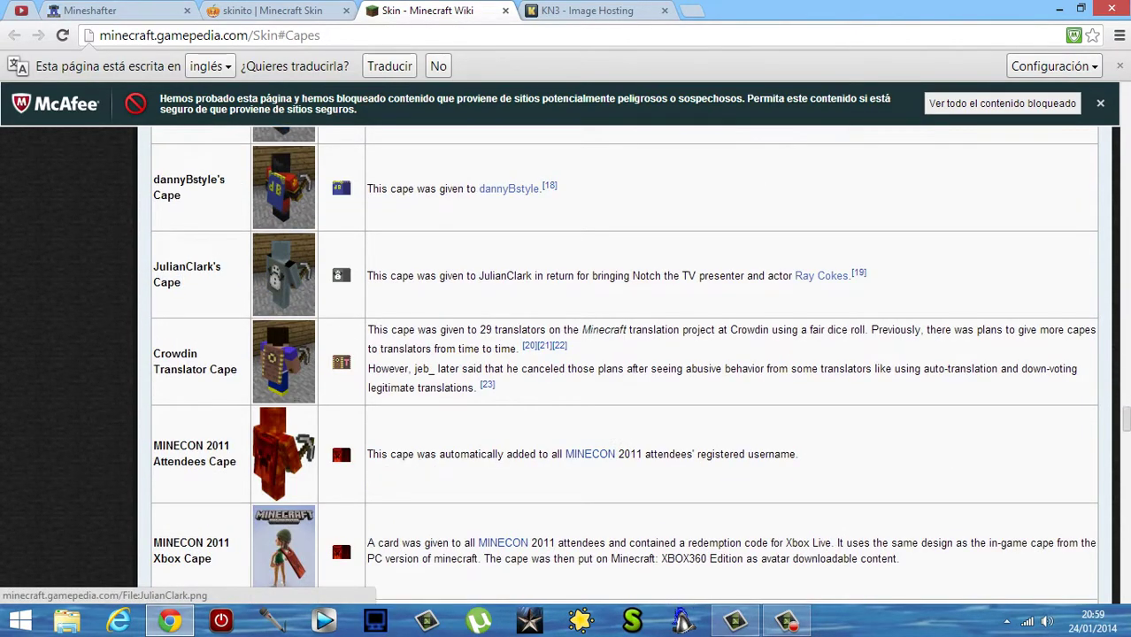
scroll(338, 532, down, 1)
scroll(338, 533, down, 2)
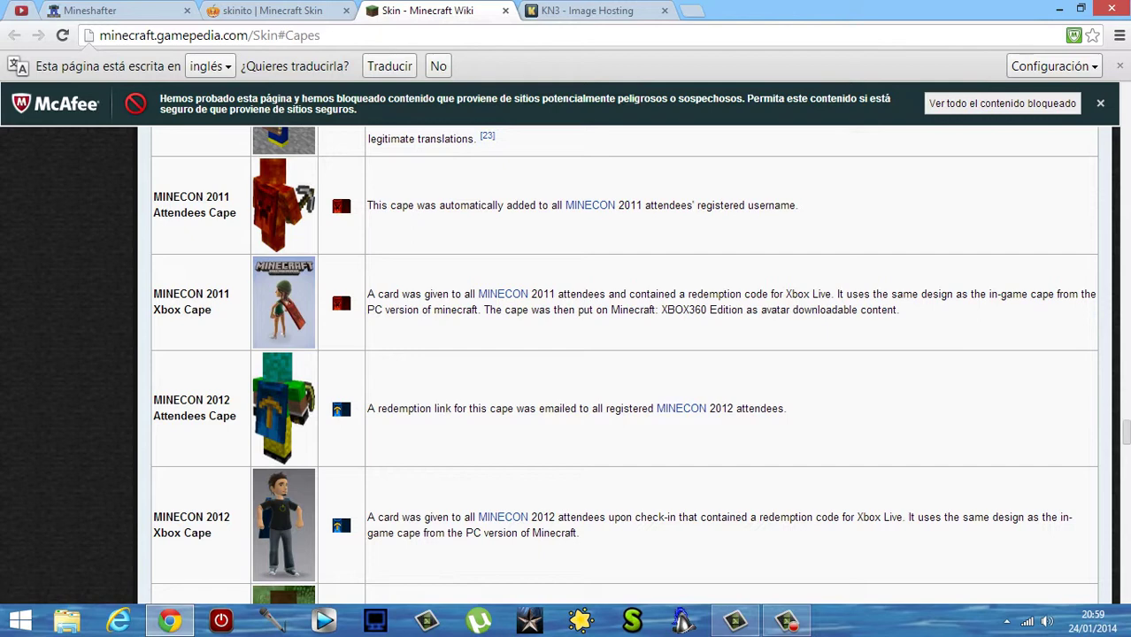
click(339, 527)
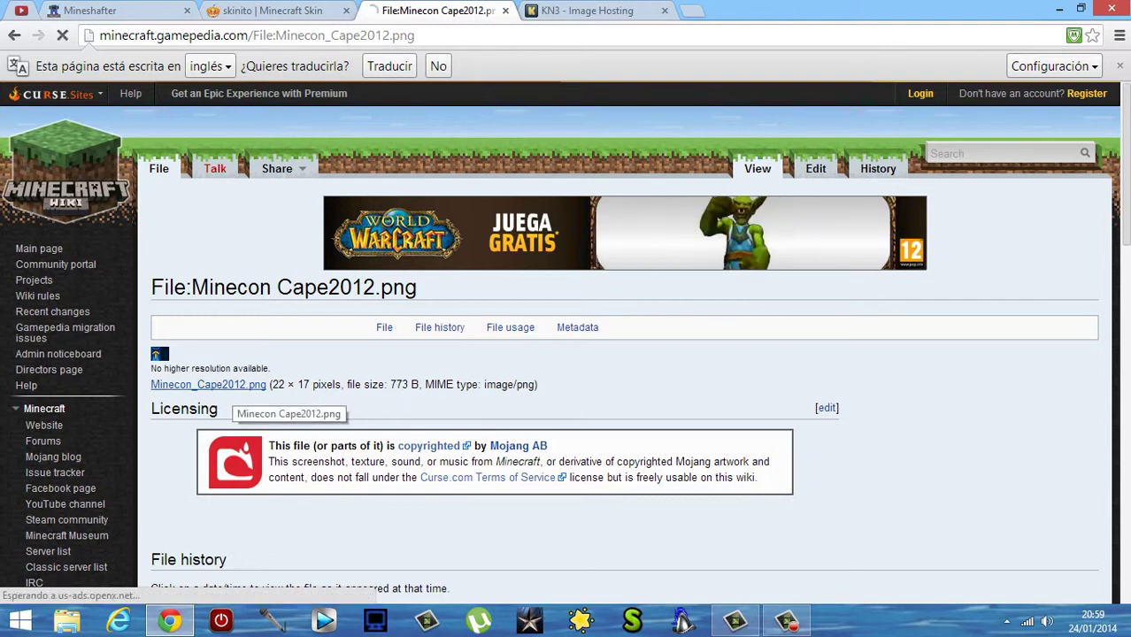
Step: Save the full-size Minecon_Cape2012.png cape image to disk as capa.png
middle_click(232, 389)
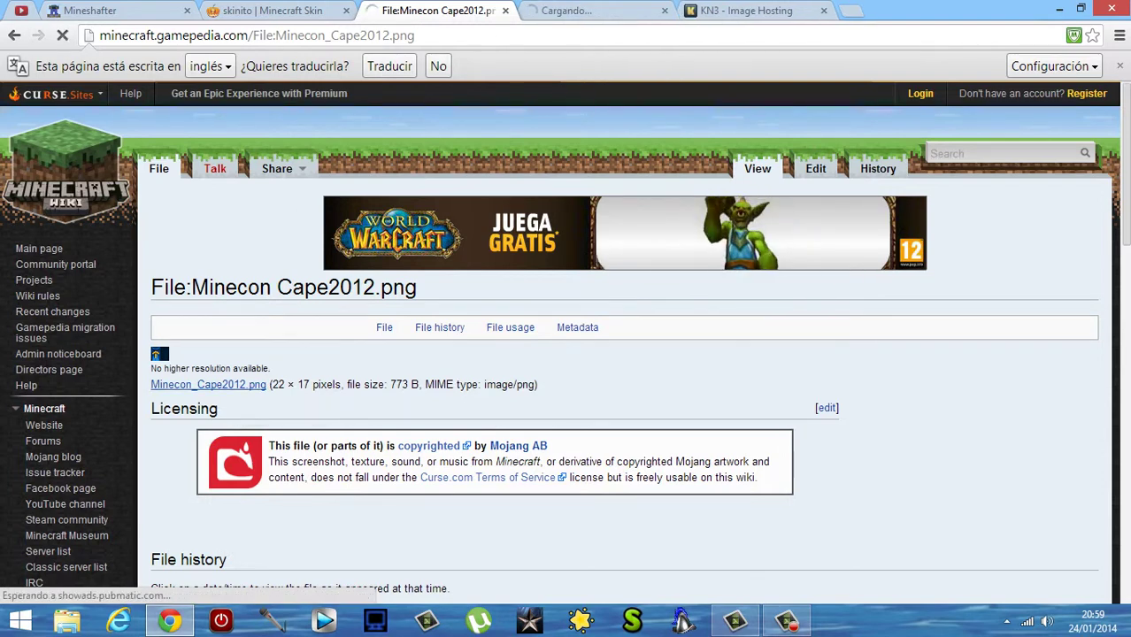
key(ctrl+Tab)
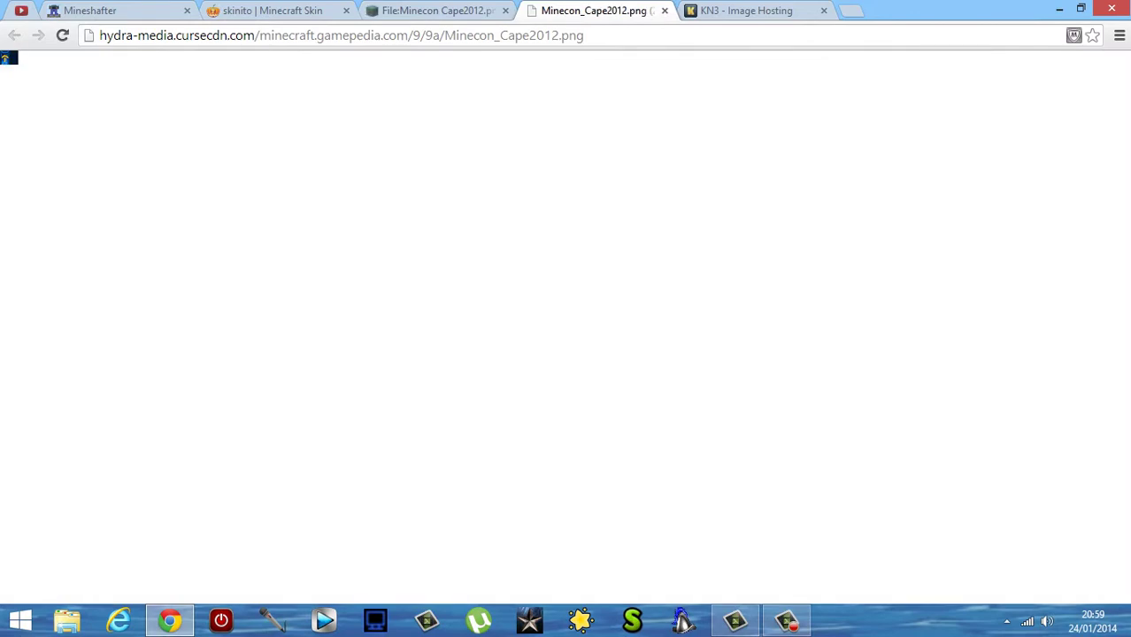
right_click(5, 58)
click(53, 89)
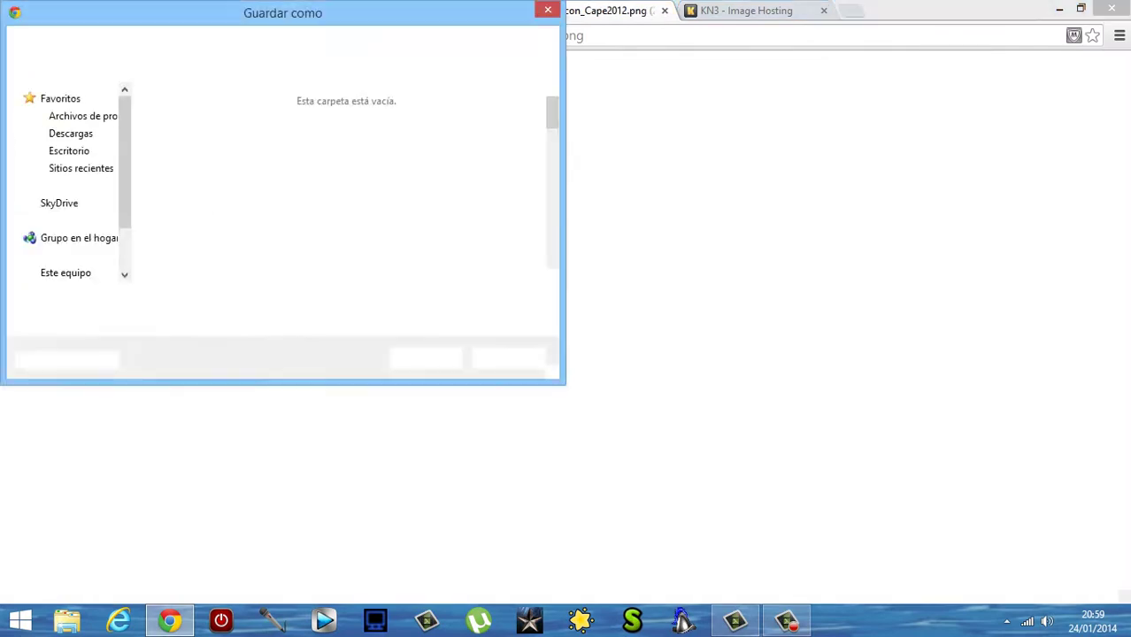
text(ca)
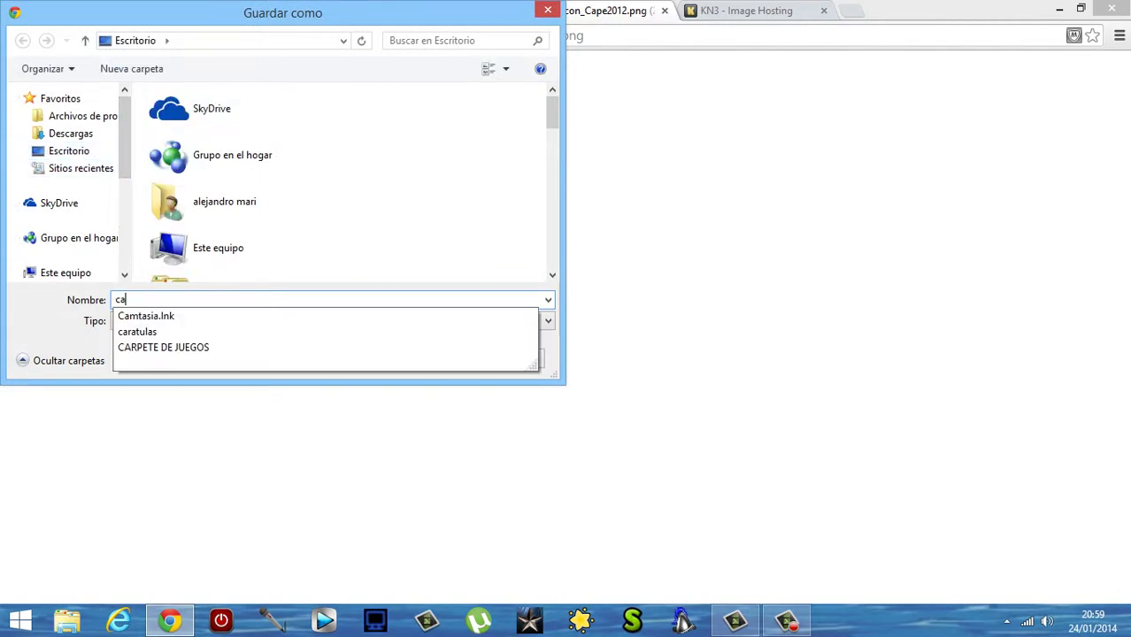
text(pa)
key(Return)
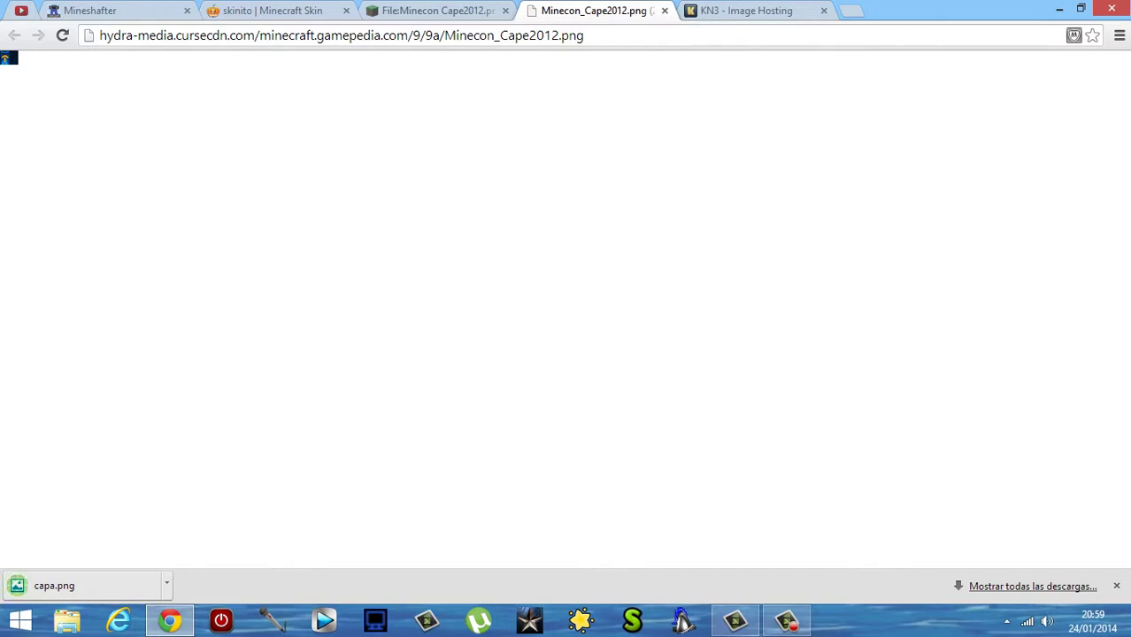
key(ctrl+w)
key(ctrl+Tab)
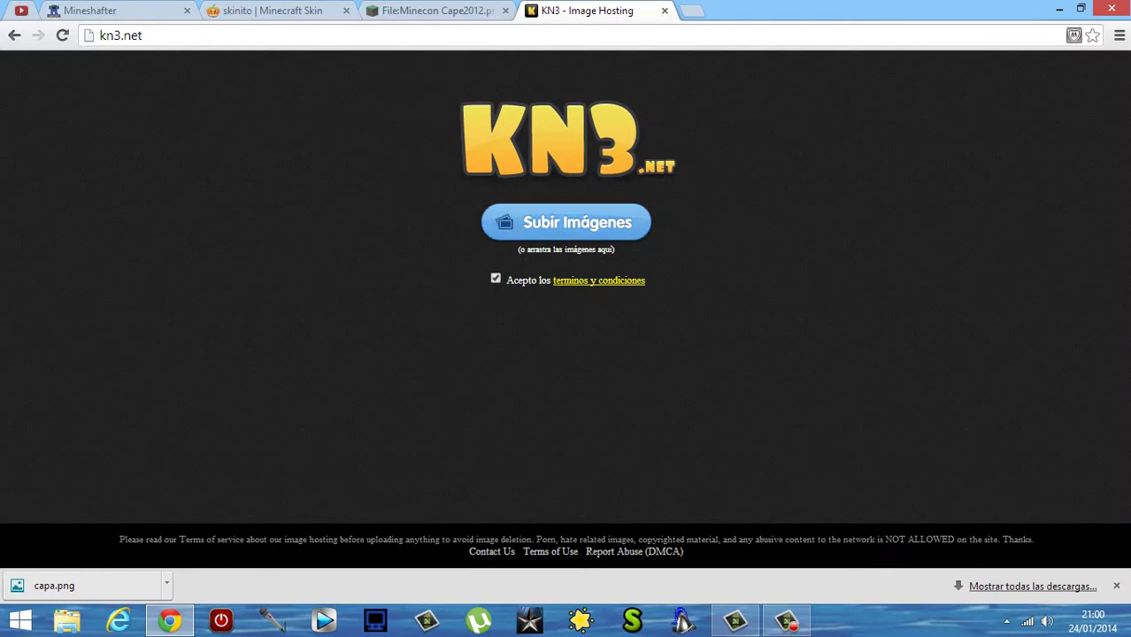
Step: Upload capa.png to KN3 Image Hosting to get its k43.kn3.net link
click(566, 222)
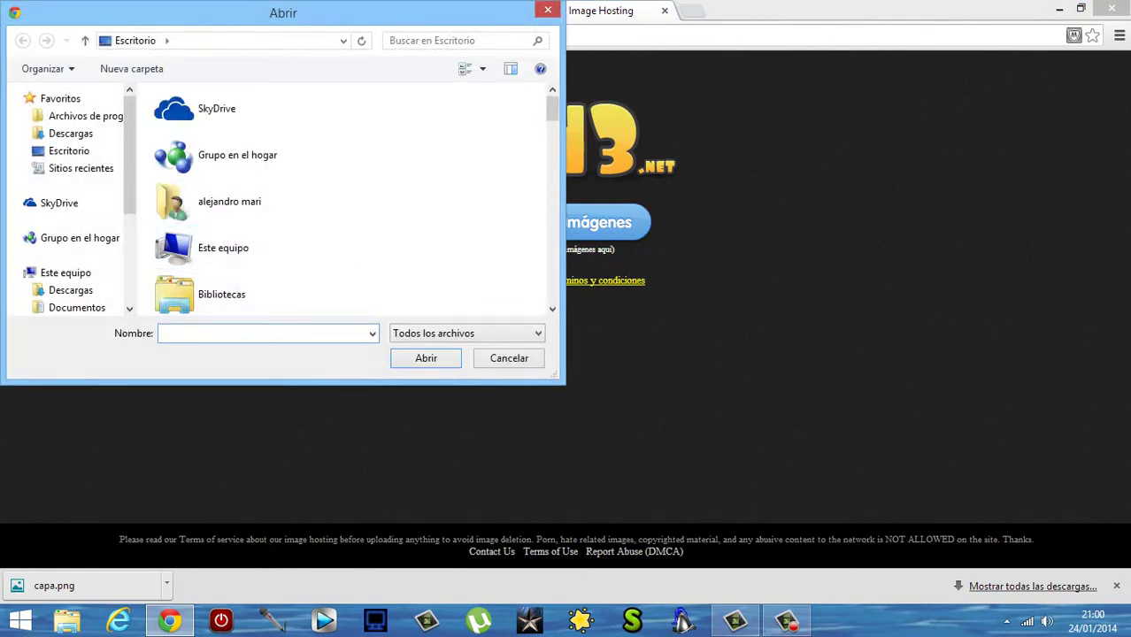
text(capa)
key(Return)
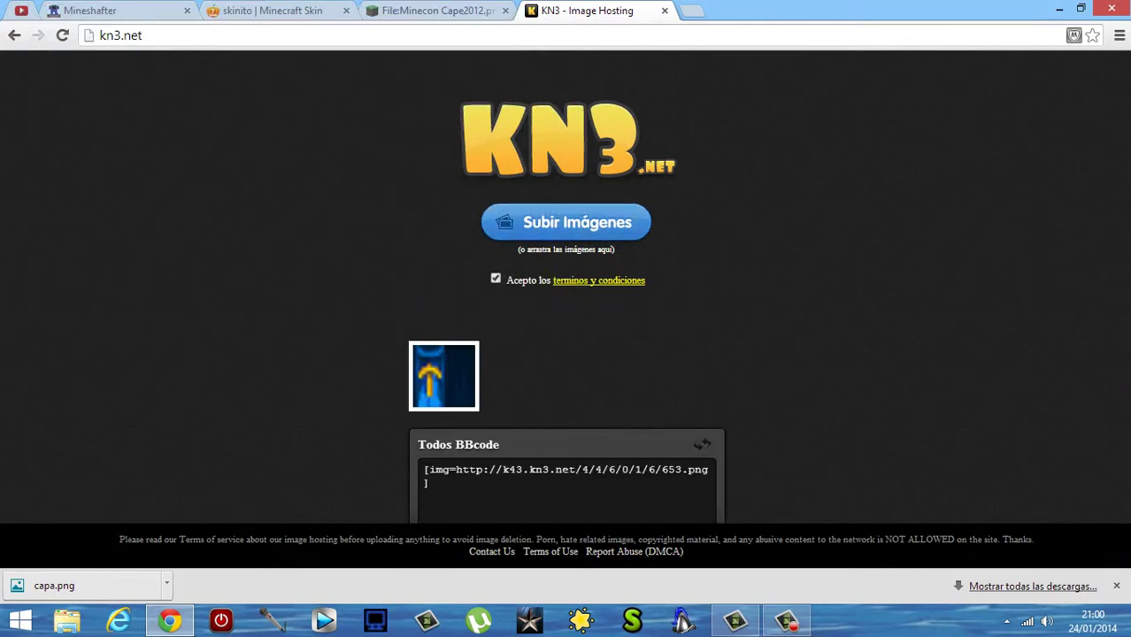
click(444, 376)
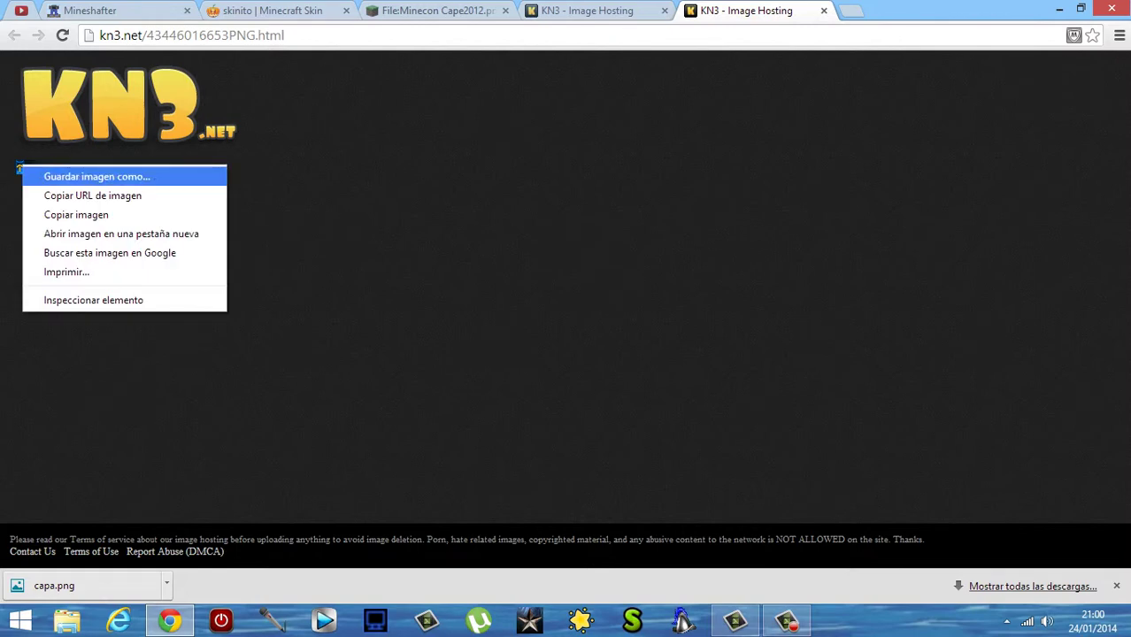
click(53, 191)
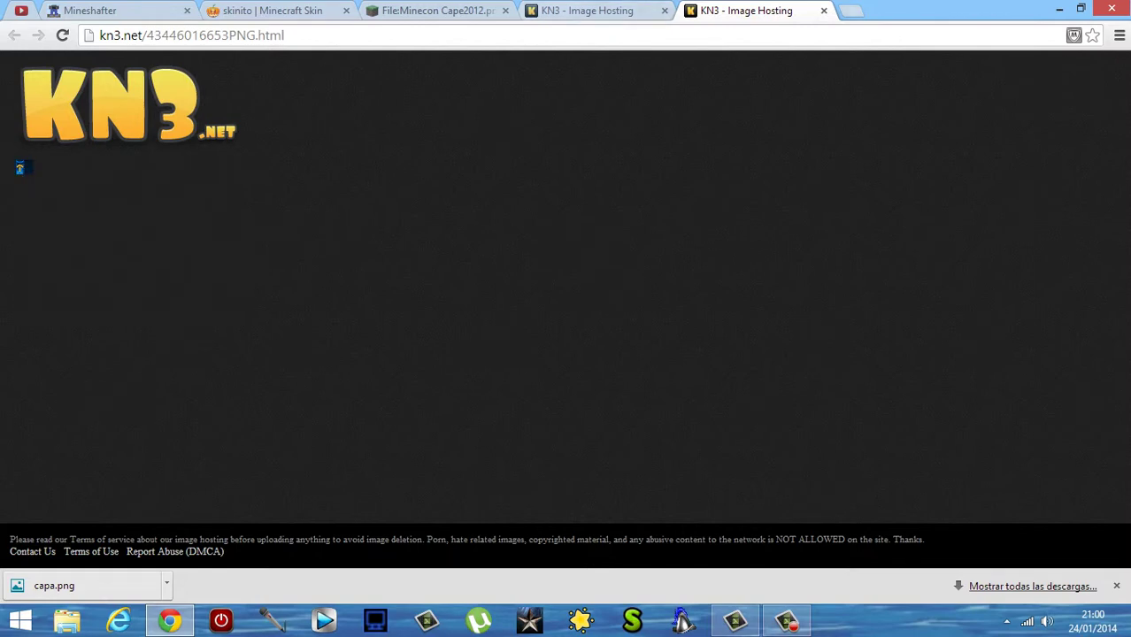
key(ctrl+l)
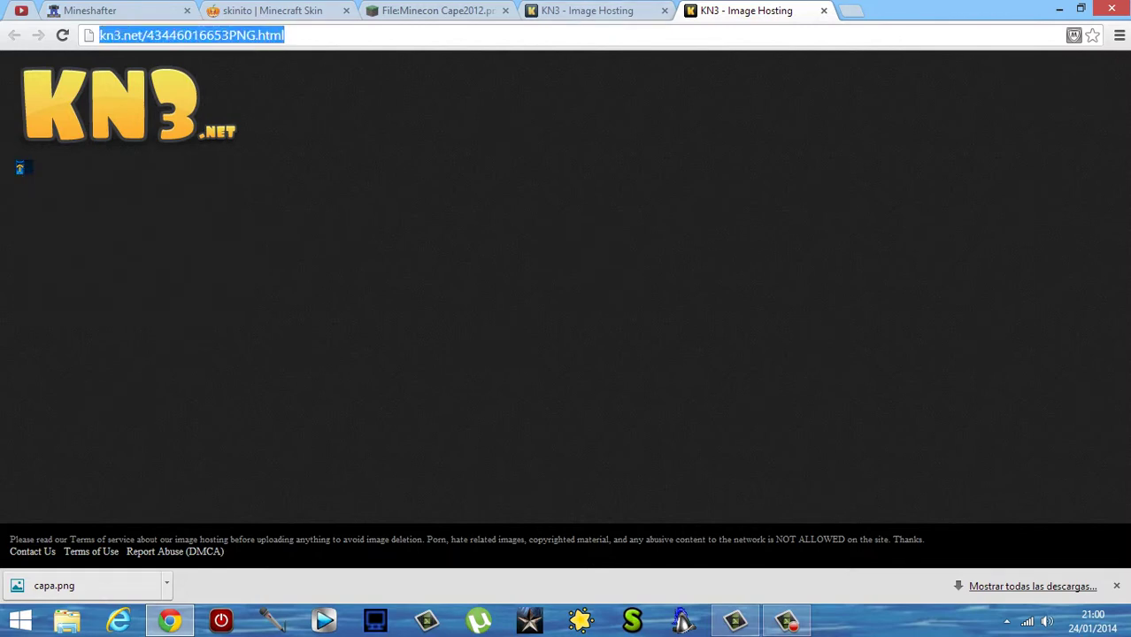
text(V)
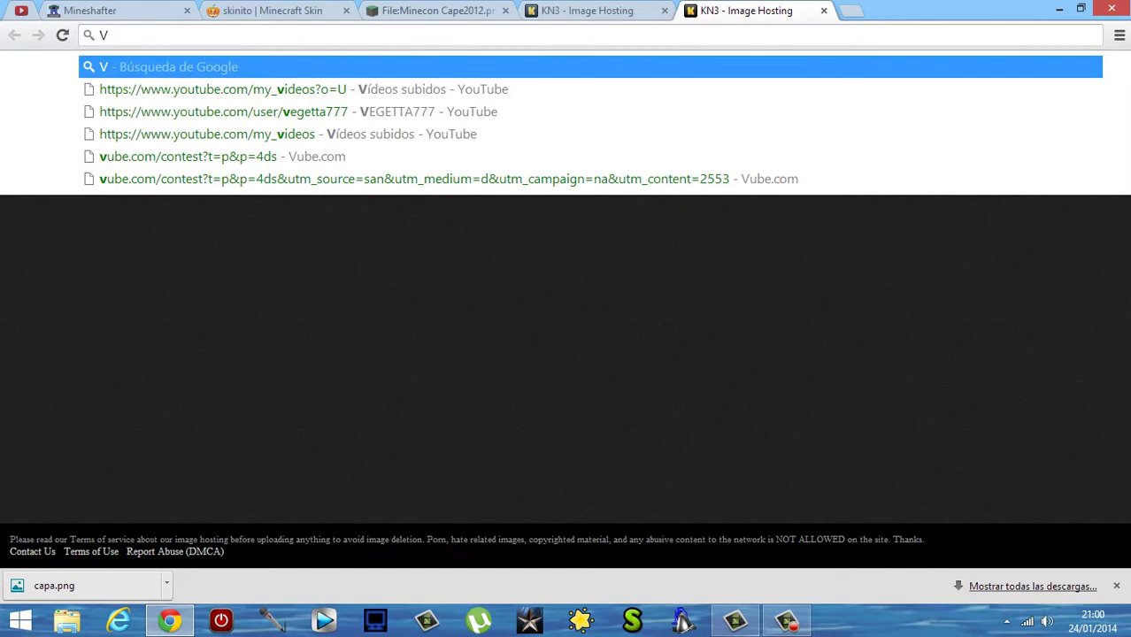
key(Escape)
text(http://k43.kn3.net/446016653.png)
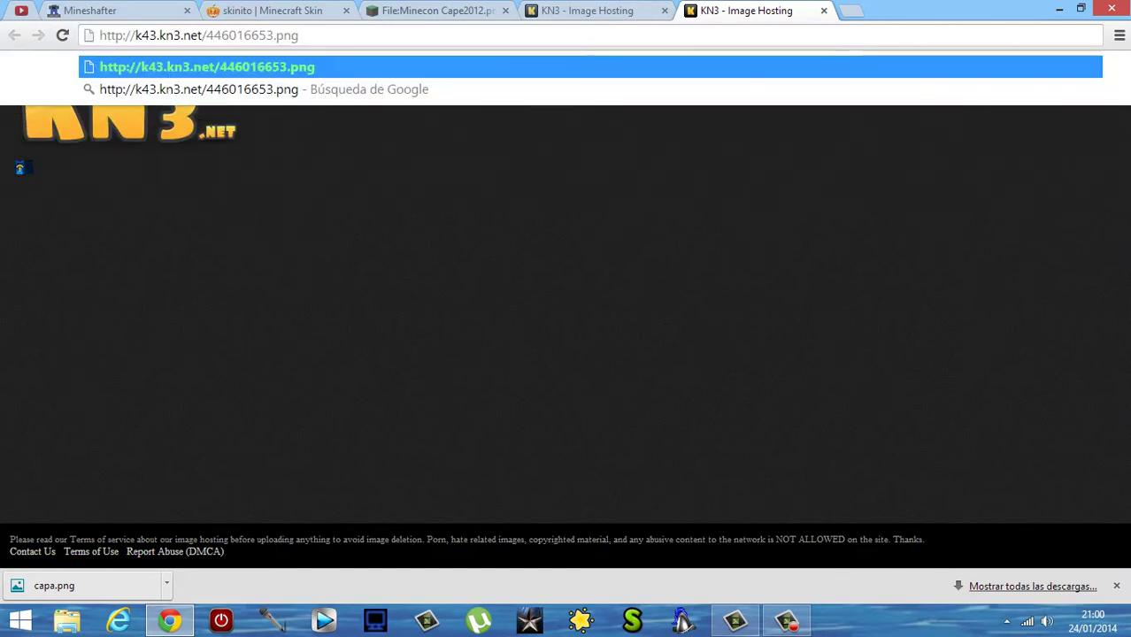
key(Return)
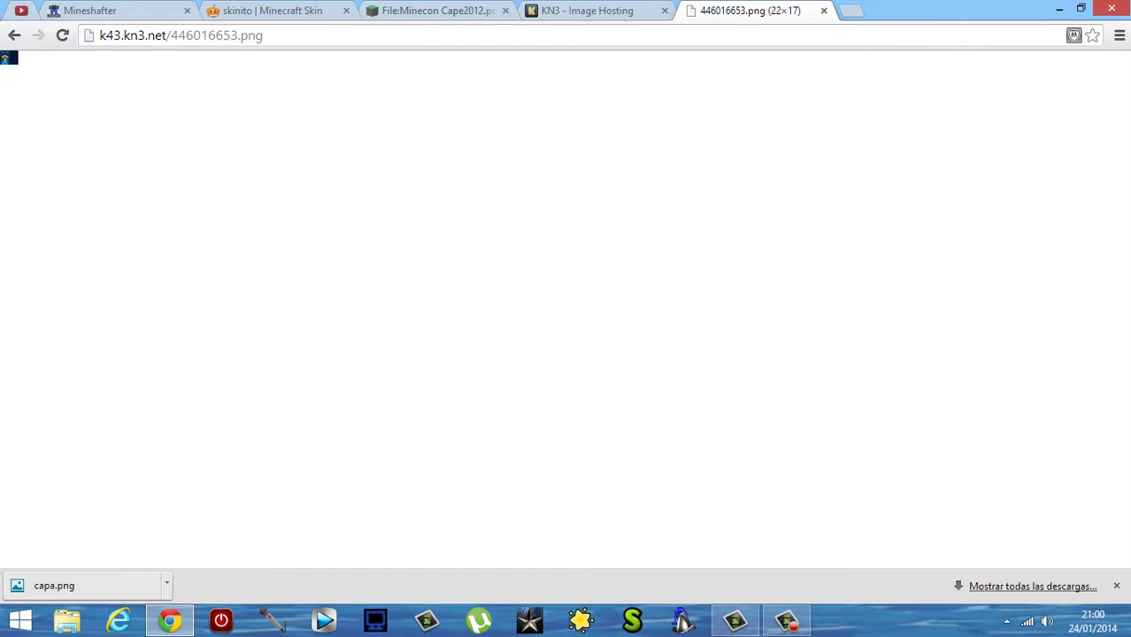
key(ctrl+w)
click(88, 10)
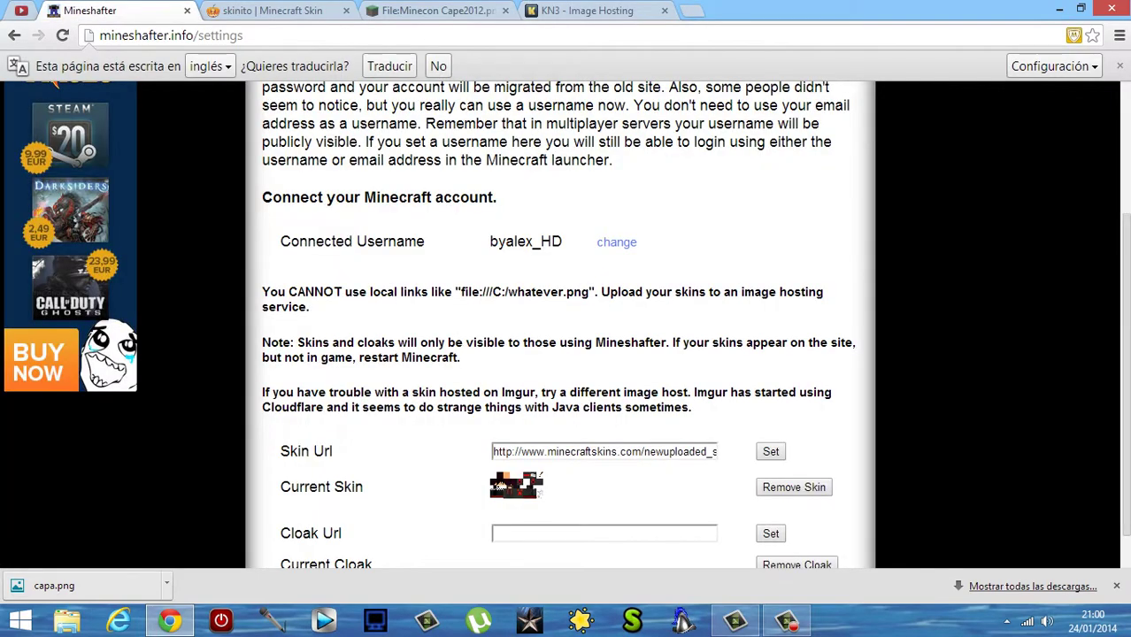
scroll(566, 354, down, 1)
click(604, 489)
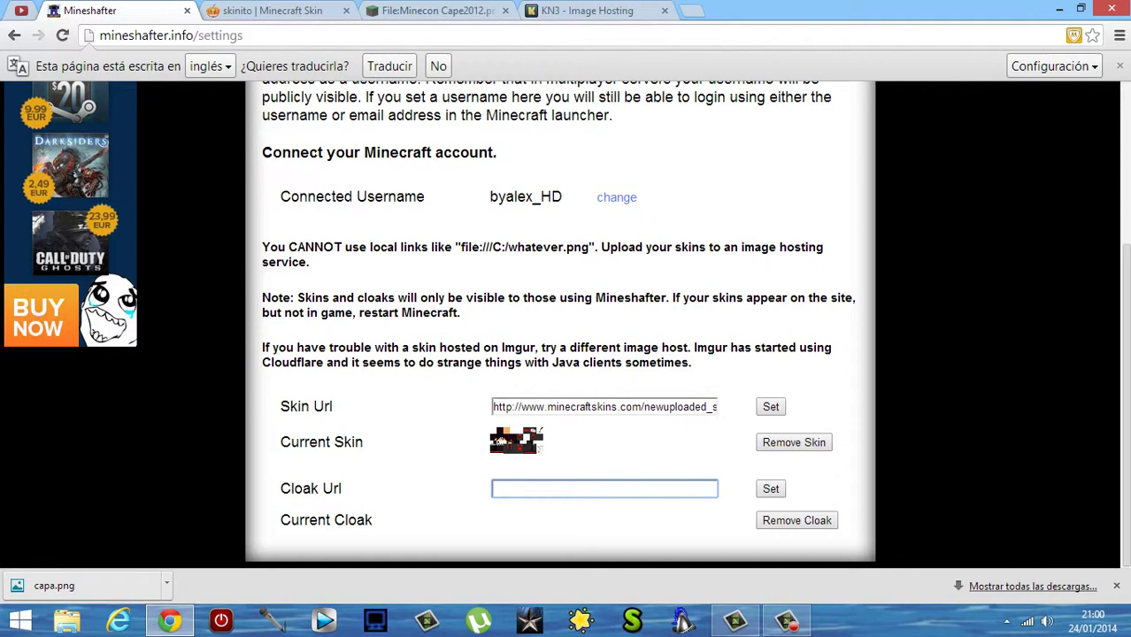
text(http://k43.kn3.net/446016653.png)
key(Return)
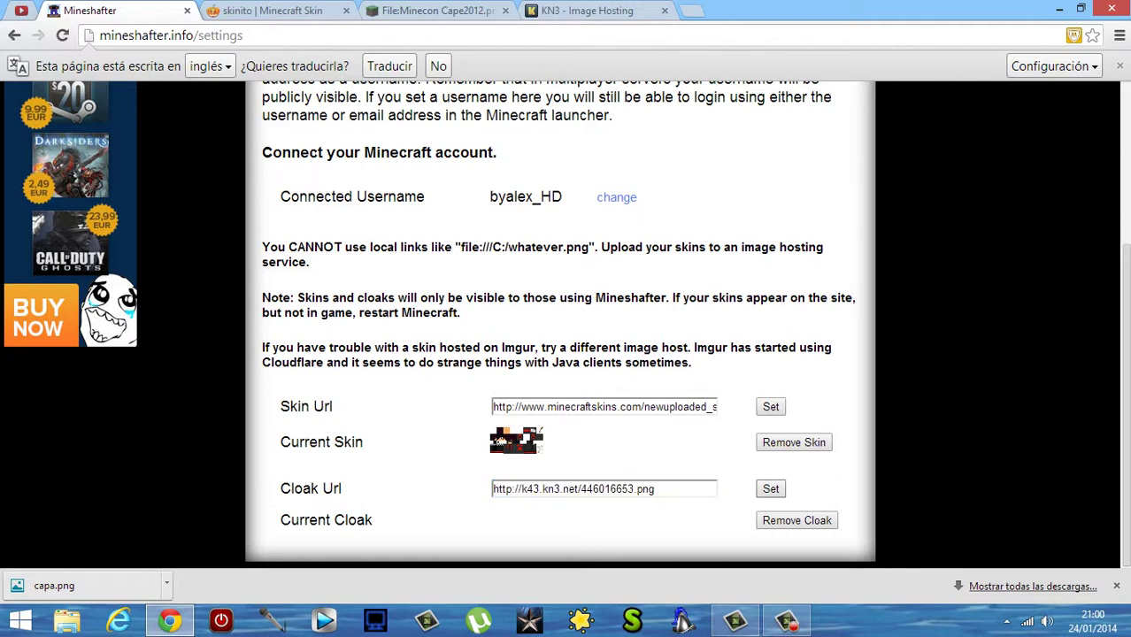
scroll(500, 461, down, 1)
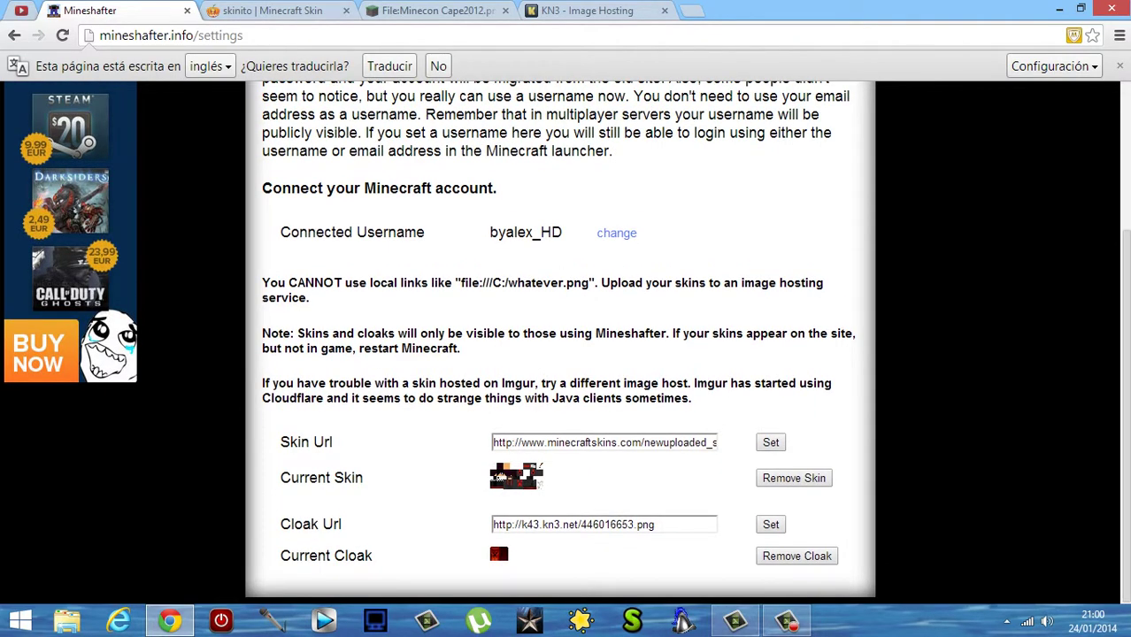
key(Return)
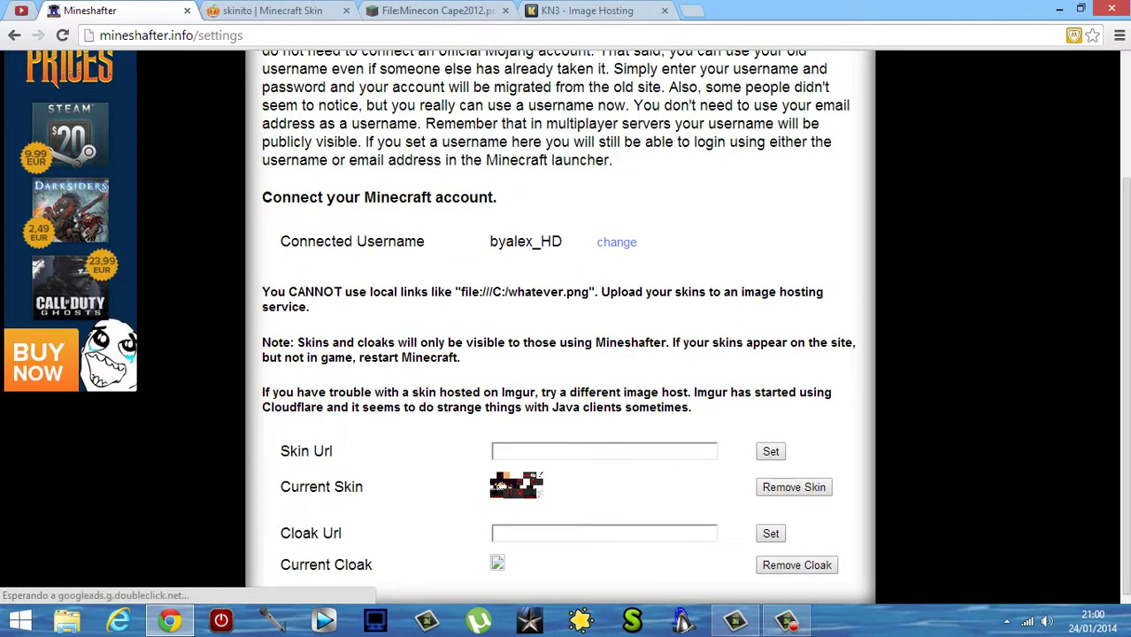
scroll(567, 343, down, 1)
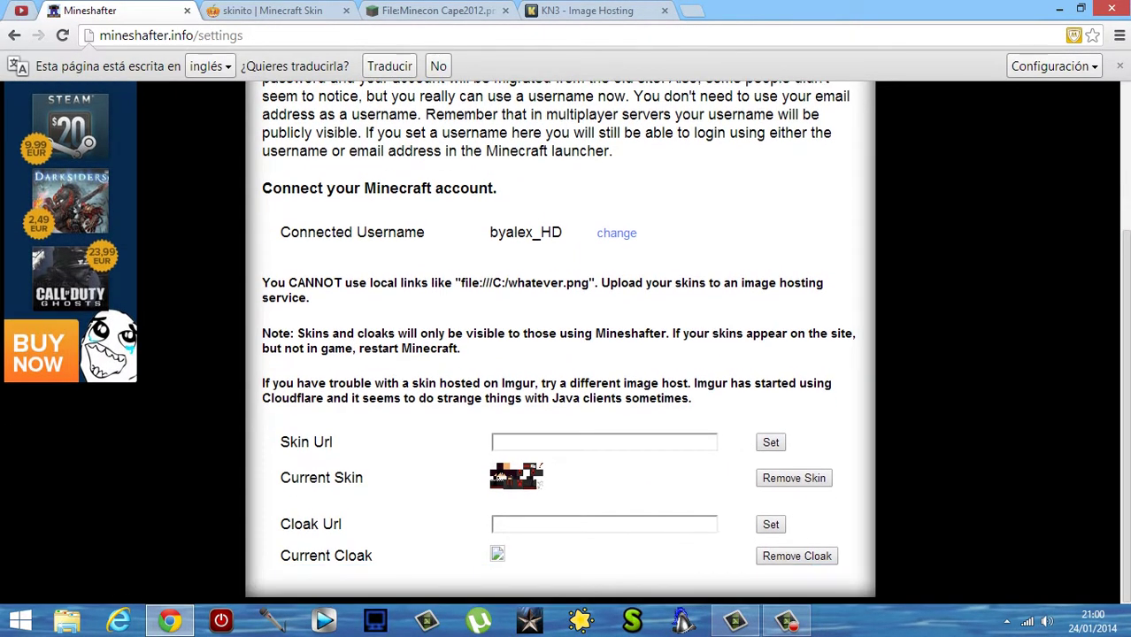
Step: Minimize Chrome and launch Minecraft 1.7.4 from the desktop MINECRAFT shortcut
click(1059, 8)
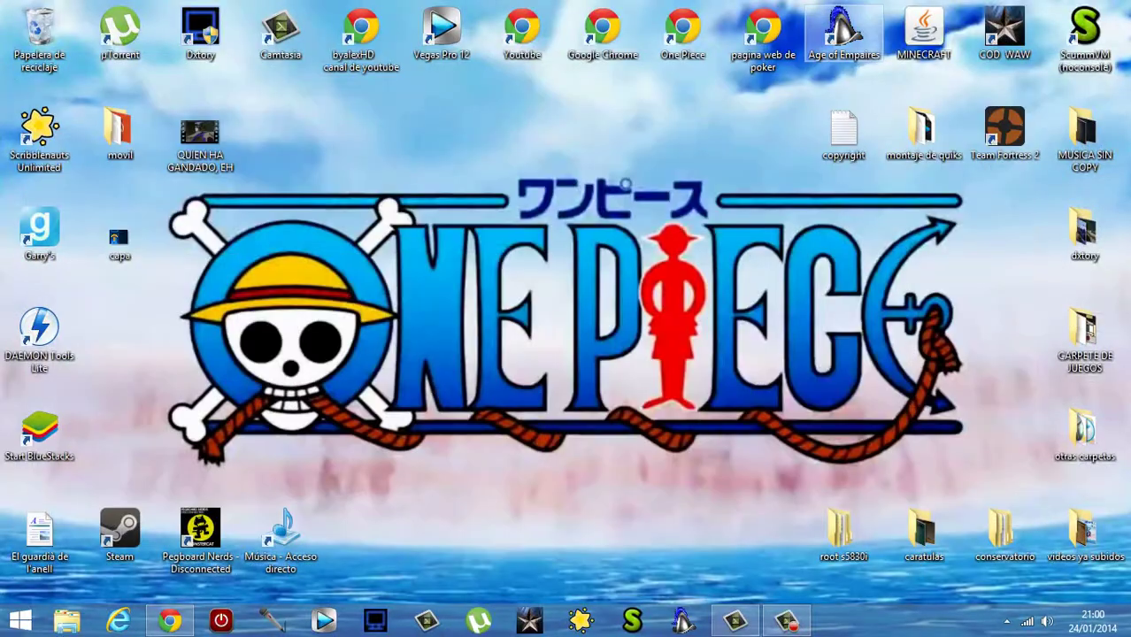
click(923, 34)
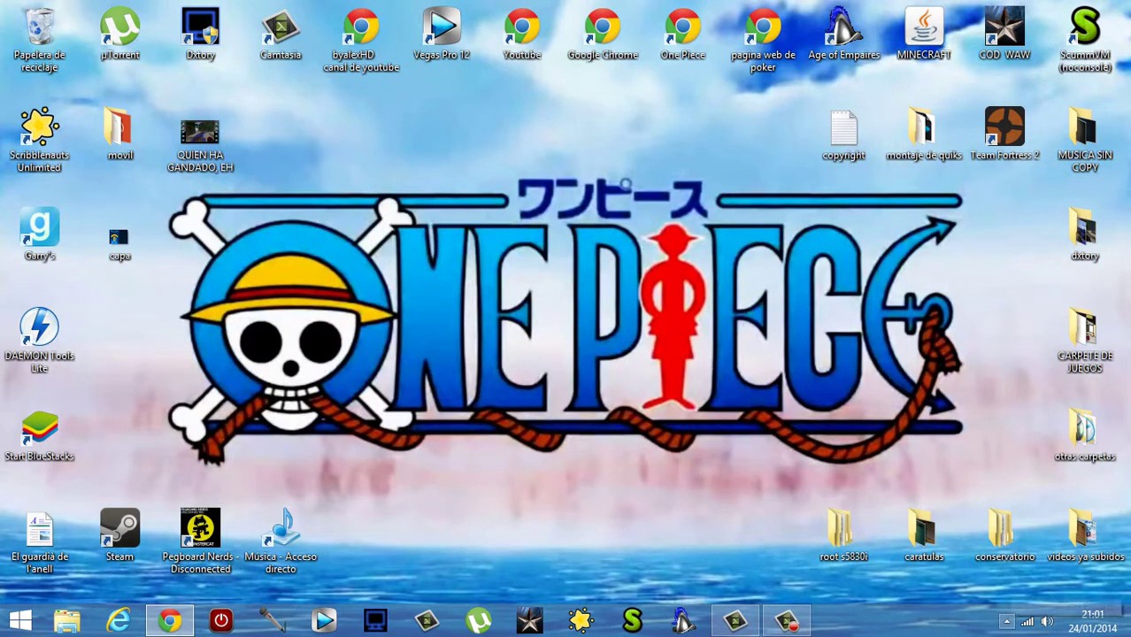
click(1006, 621)
click(1006, 621)
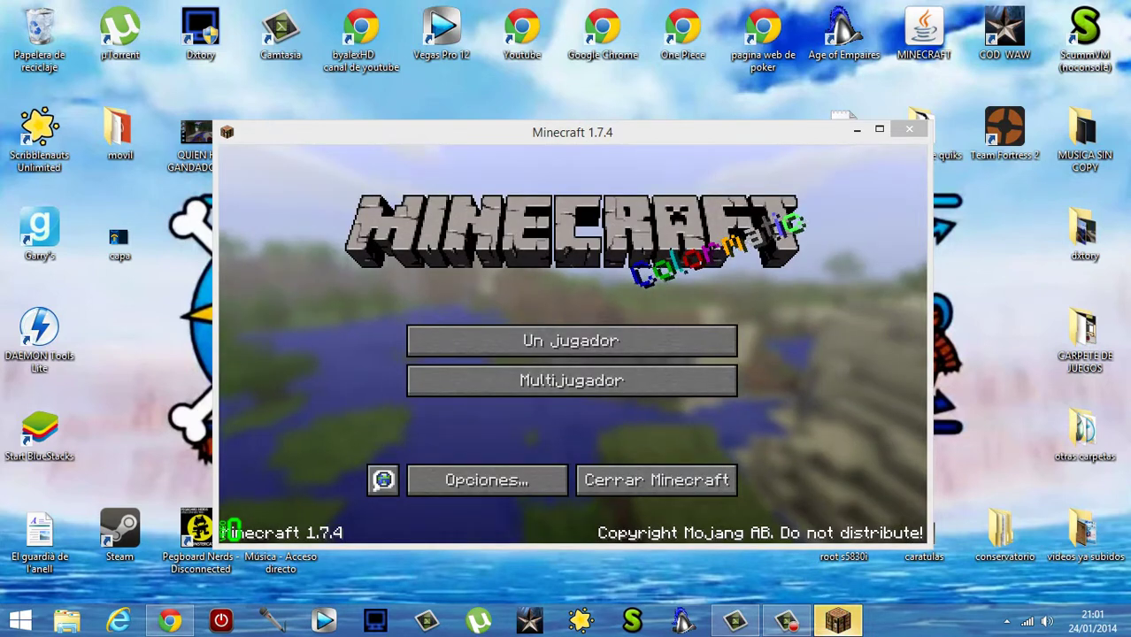
Step: Open the single-player list and start the first Diversity world
click(571, 338)
click(531, 287)
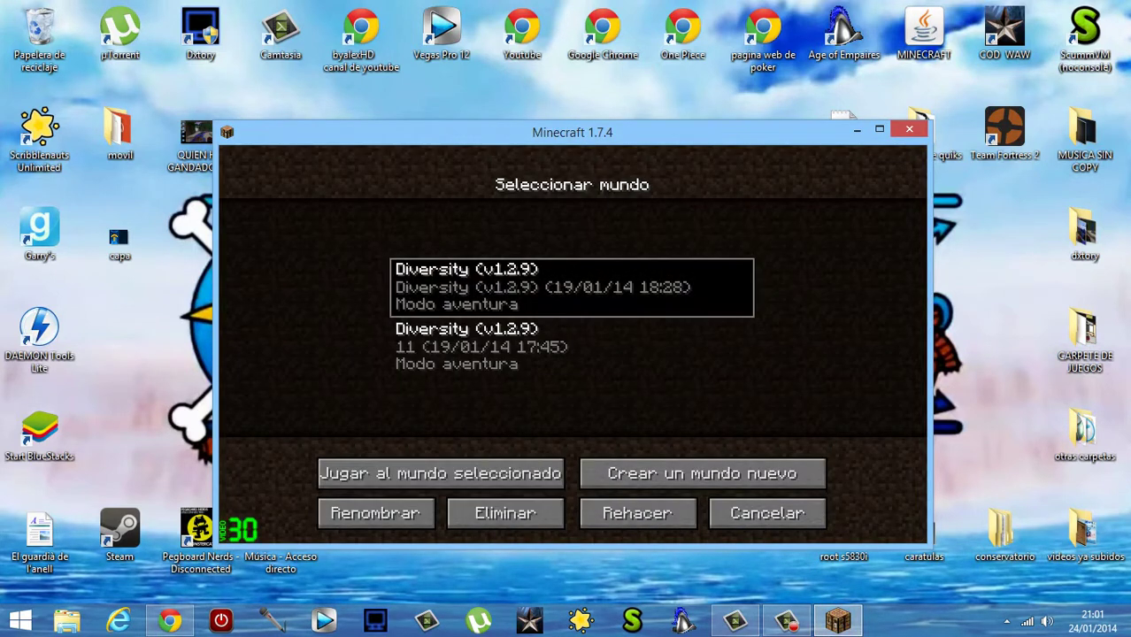
click(440, 474)
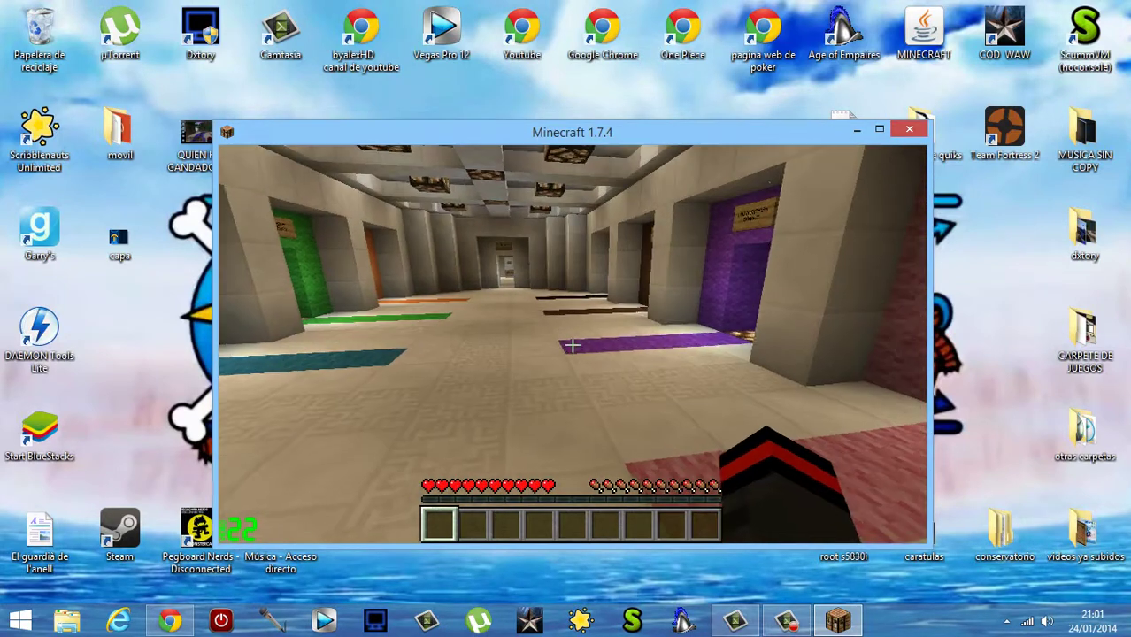
Step: Walk the corridors in third-person view, showing the blue cape from behind and front
key(F5)
key(w)
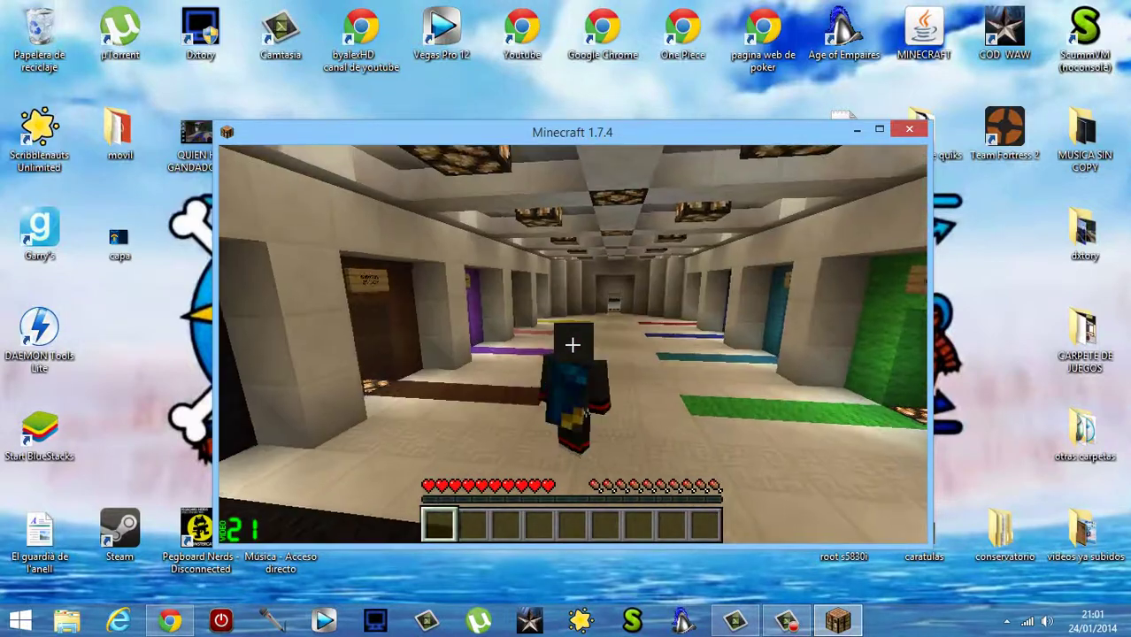
key(w)
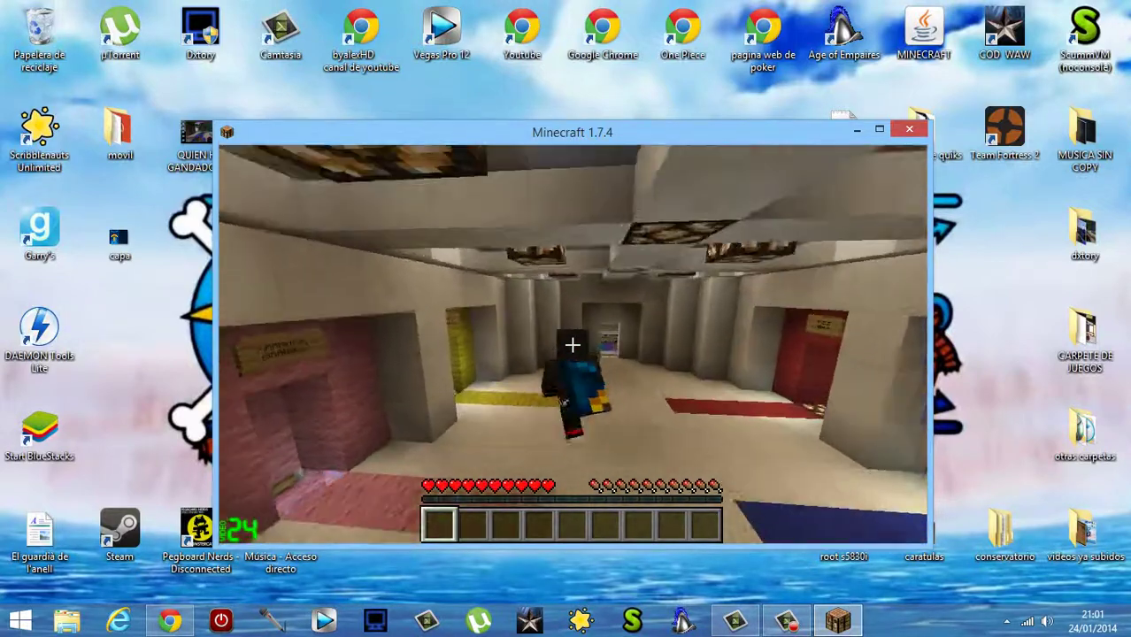
key(w)
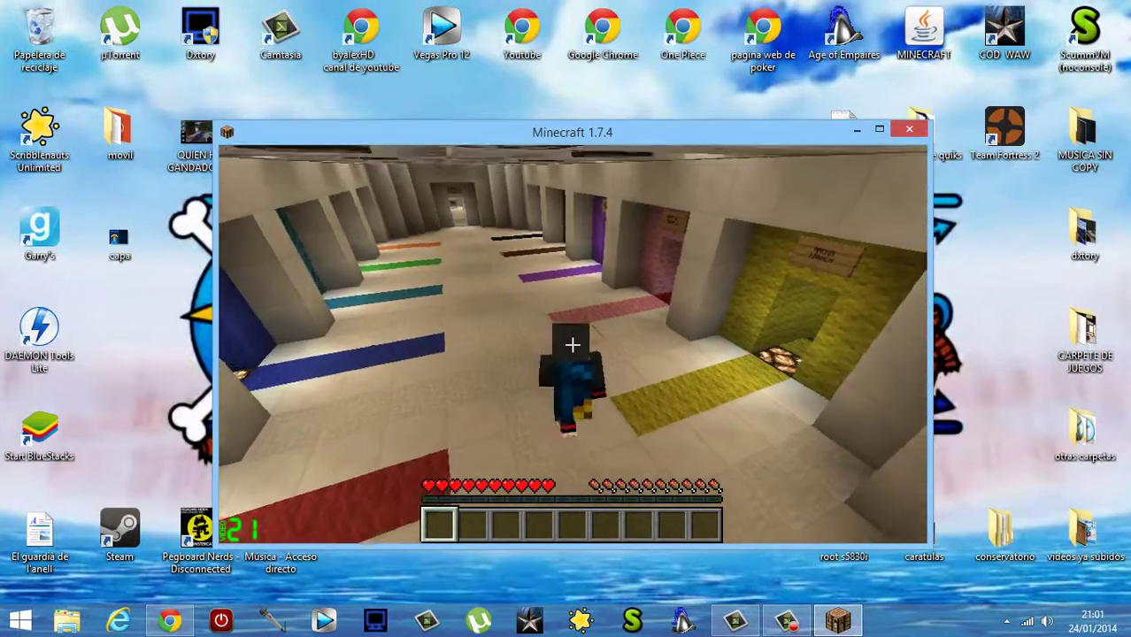
key(F5)
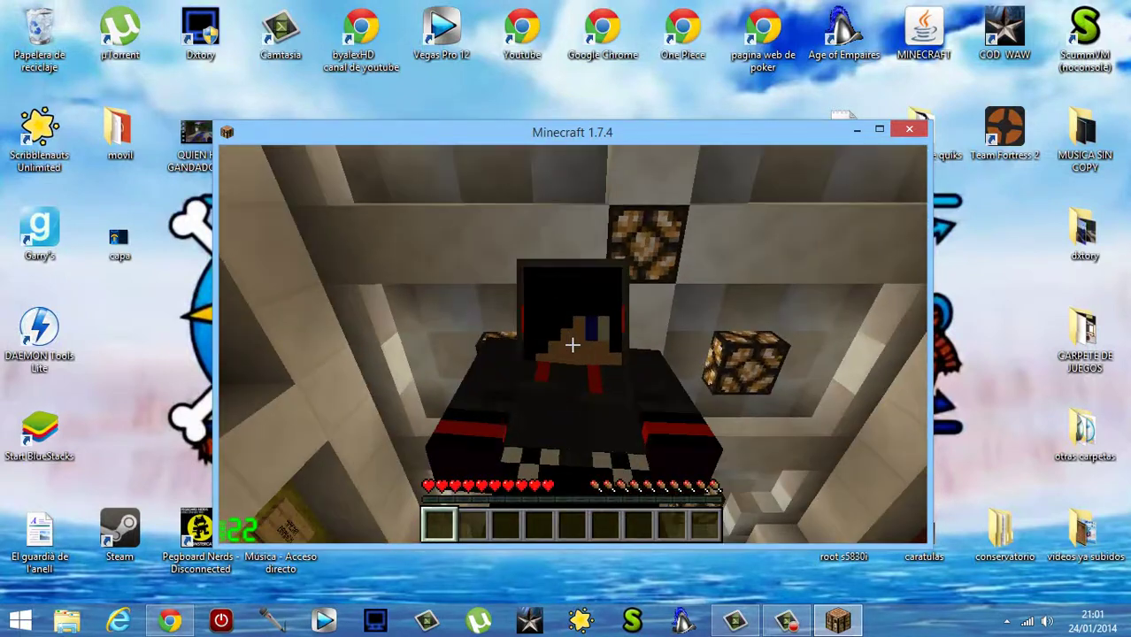
key(F5)
Step: Walk in first person toward the room with the chest, then pause the game
key(w)
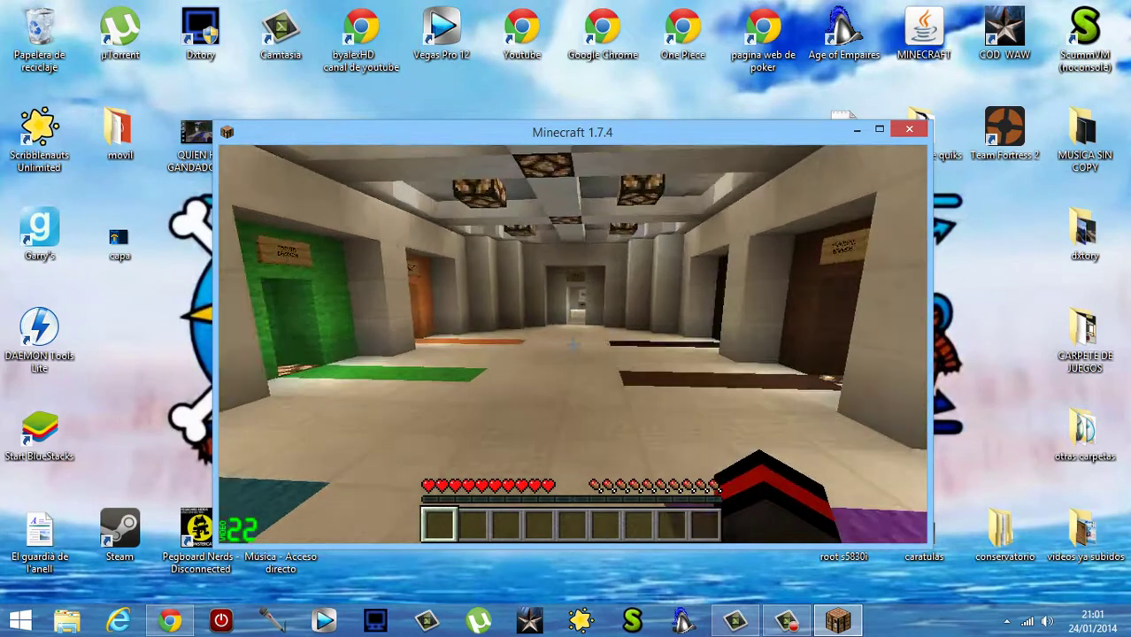
key(w)
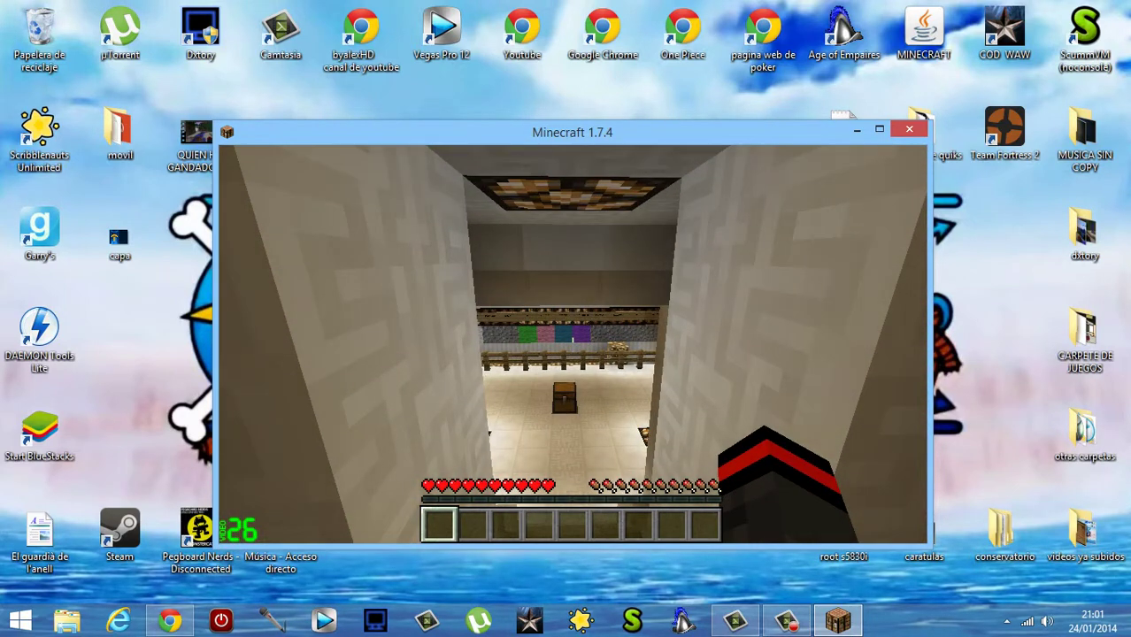
key(Escape)
click(785, 621)
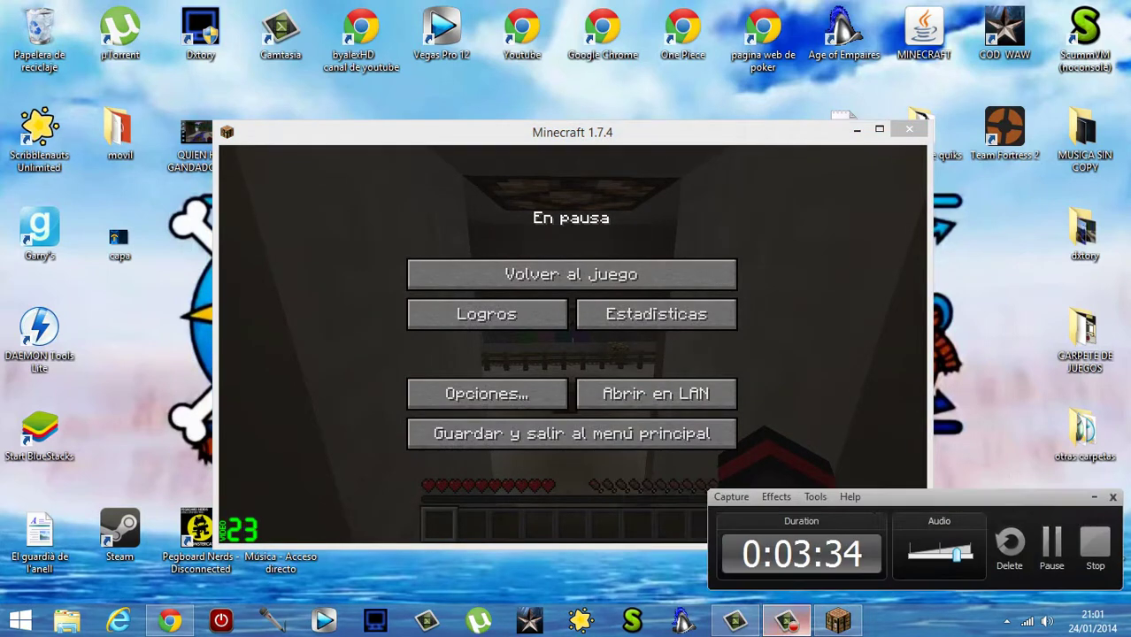